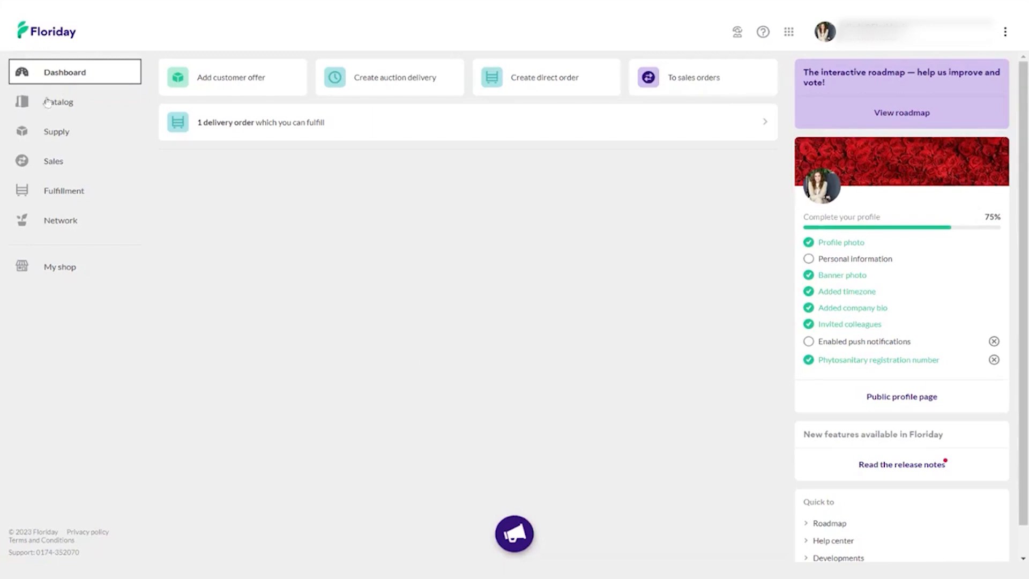
Step: Start a new sales contract and title it "Red naomi test koper"
{"action": "left_click", "coordinate": [49, 162]}
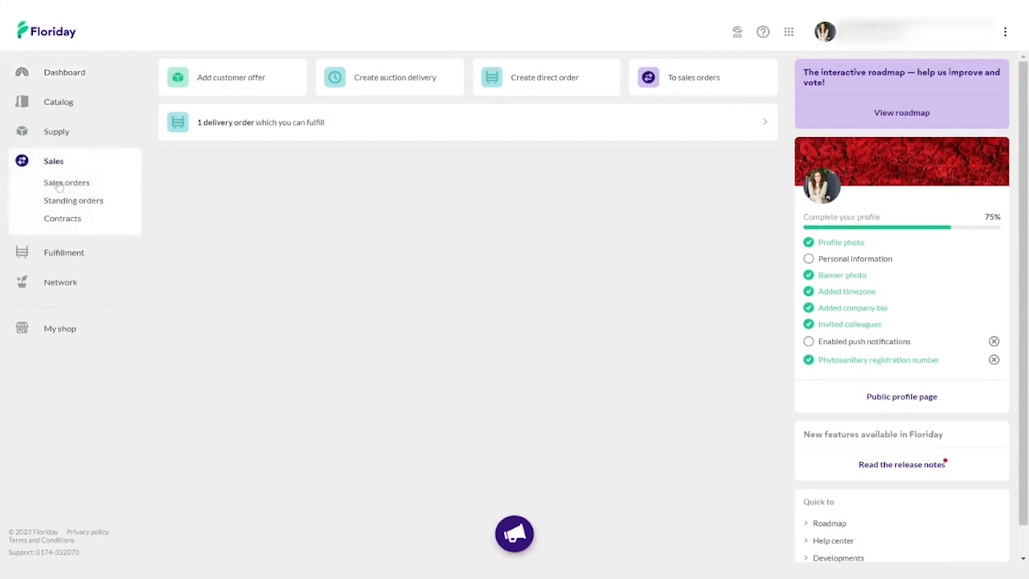
{"action": "left_click", "coordinate": [62, 223]}
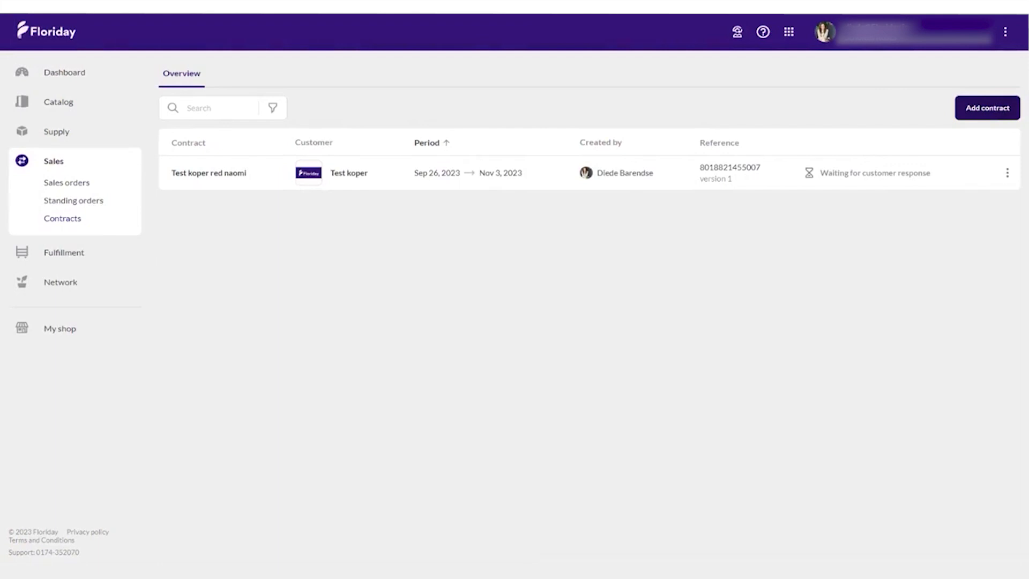
{"action": "left_click", "coordinate": [996, 108]}
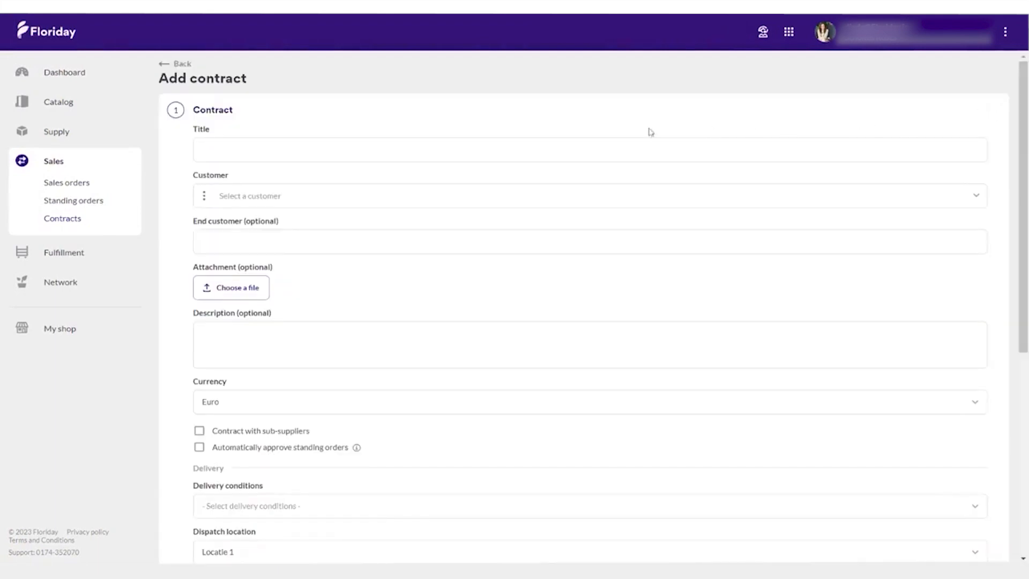
{"action": "left_click", "coordinate": [203, 150]}
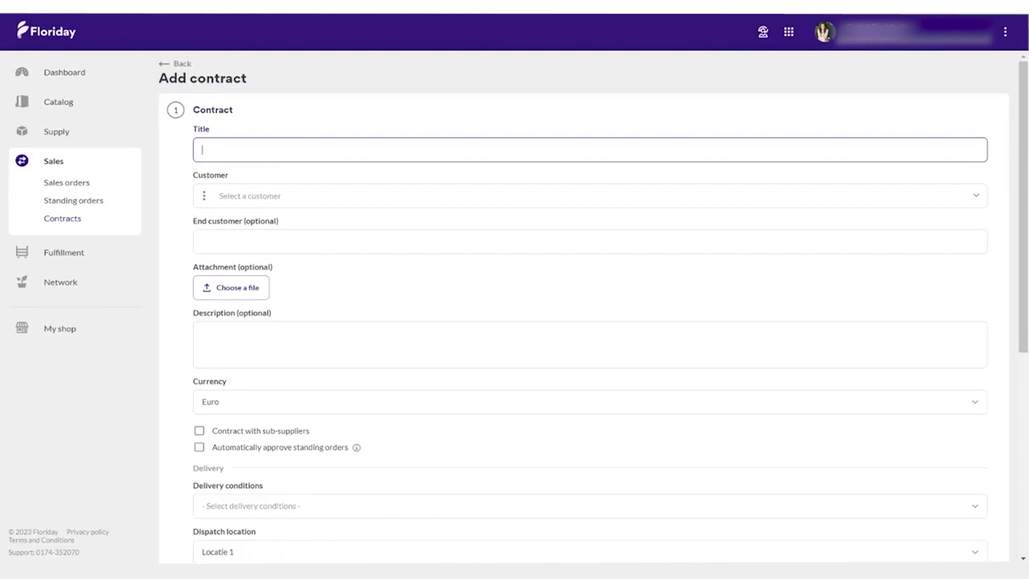
{"action": "type", "text": "Red naomi tes"}
{"action": "type", "text": "t kooe"}
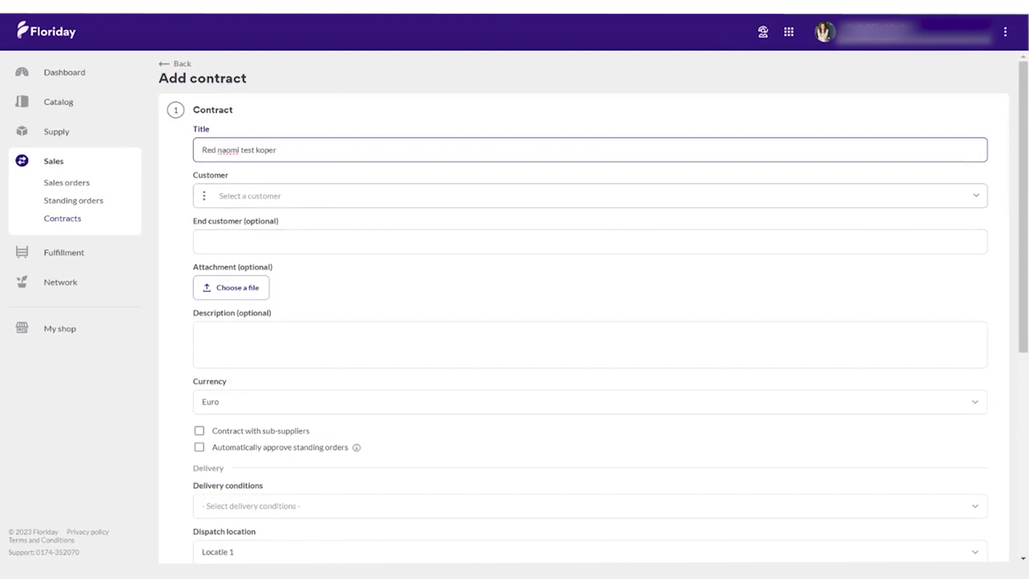
Step: Select Test koper as the contract's customer and extend the title to "Red naomi test koper v1"
{"action": "left_click", "coordinate": [250, 195]}
{"action": "type", "text": "te"}
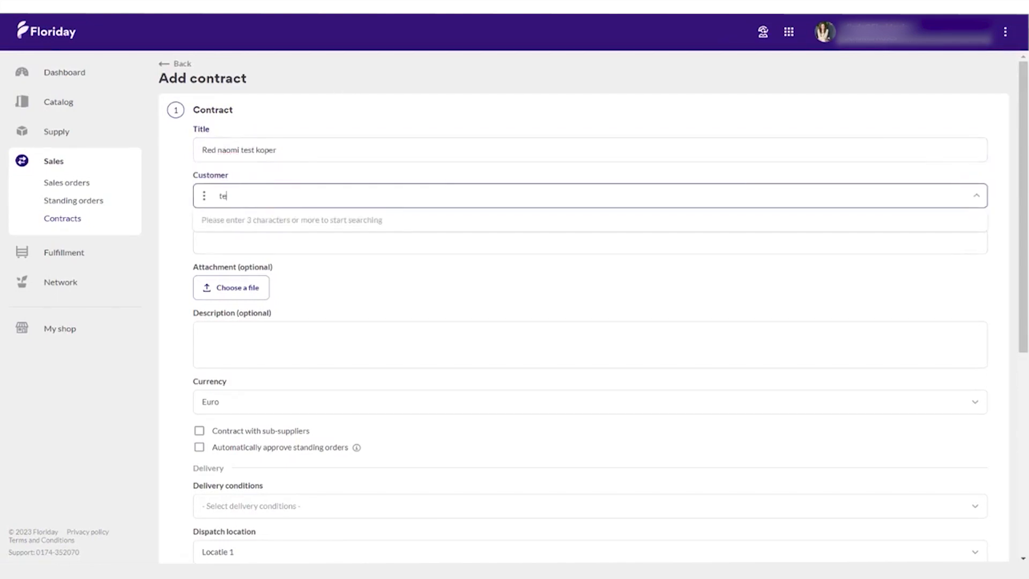
{"action": "type", "text": "st koper"}
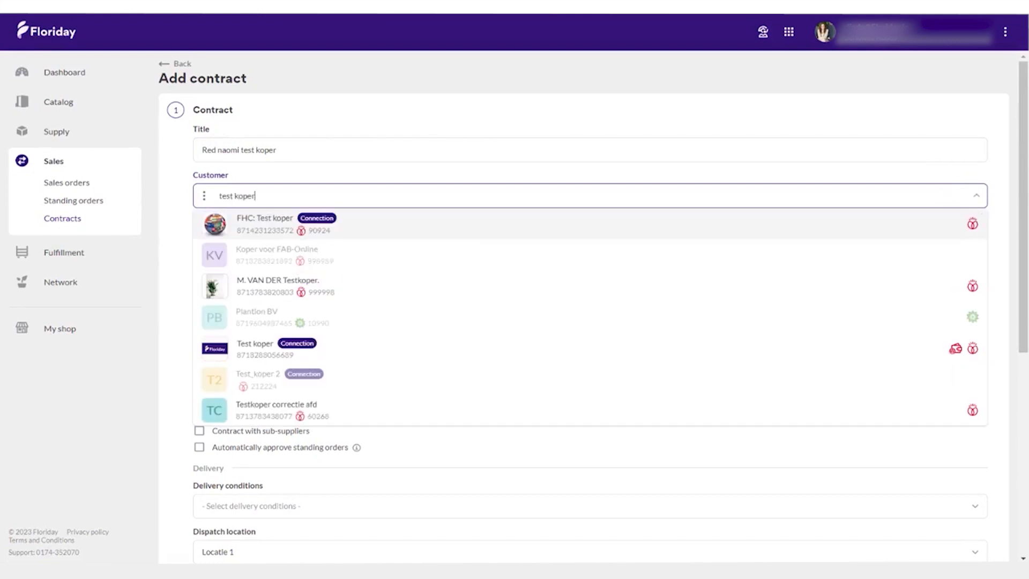
{"action": "left_click", "coordinate": [259, 344]}
{"action": "left_click", "coordinate": [277, 150]}
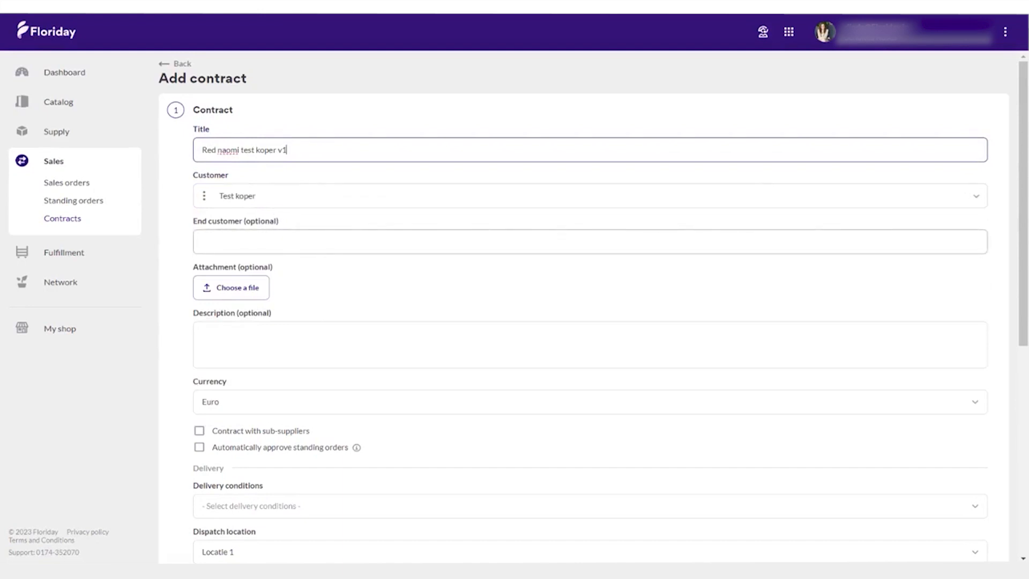
{"action": "left_click", "coordinate": [249, 231]}
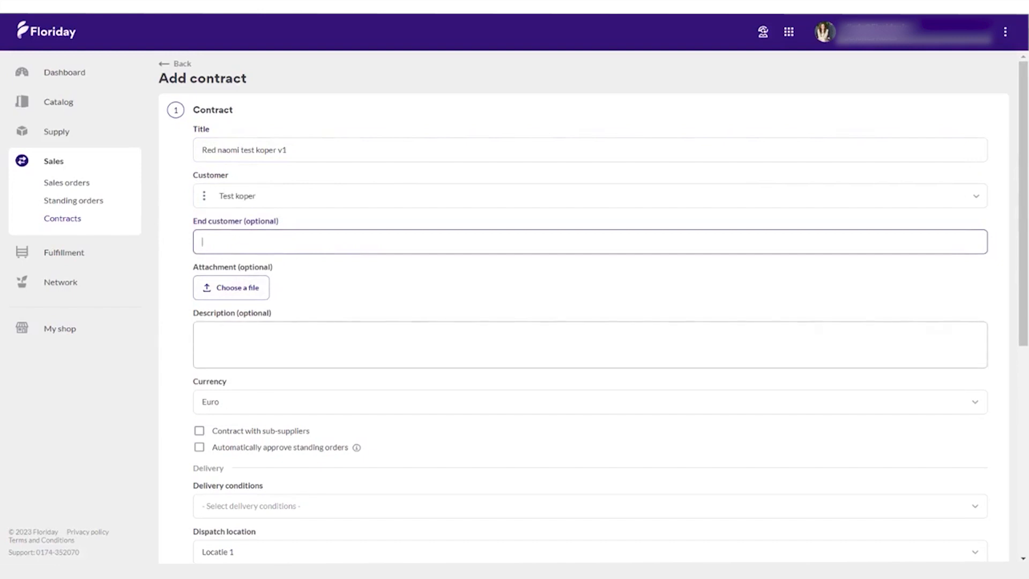
Step: Set the contract's delivery conditions to General conditions Floriday
{"action": "scroll", "coordinate": [199, 368], "scroll_direction": "down", "scroll_amount": 1}
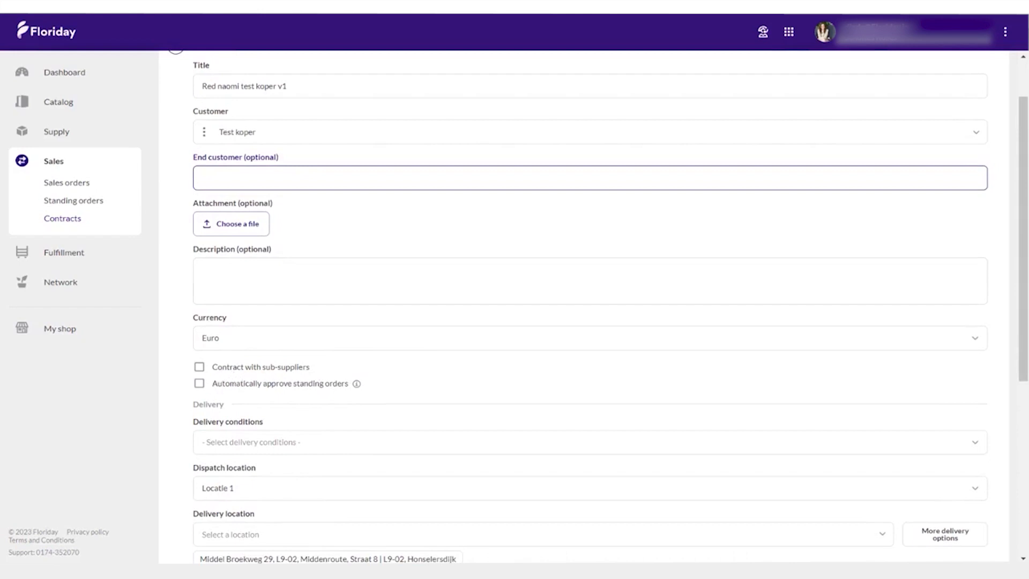
{"action": "scroll", "coordinate": [221, 402], "scroll_direction": "down", "scroll_amount": 1}
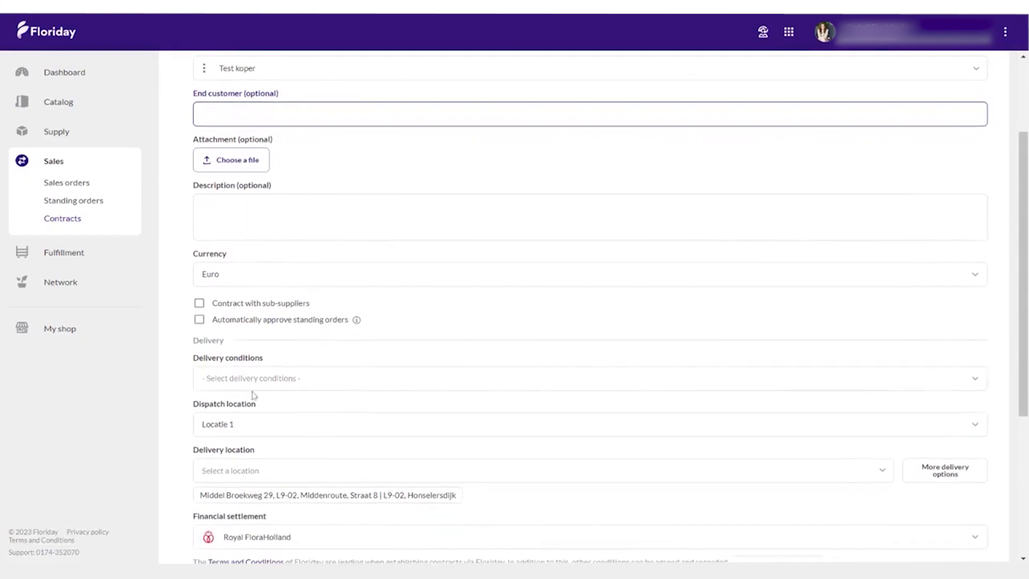
{"action": "left_click", "coordinate": [276, 386]}
{"action": "left_click", "coordinate": [276, 405]}
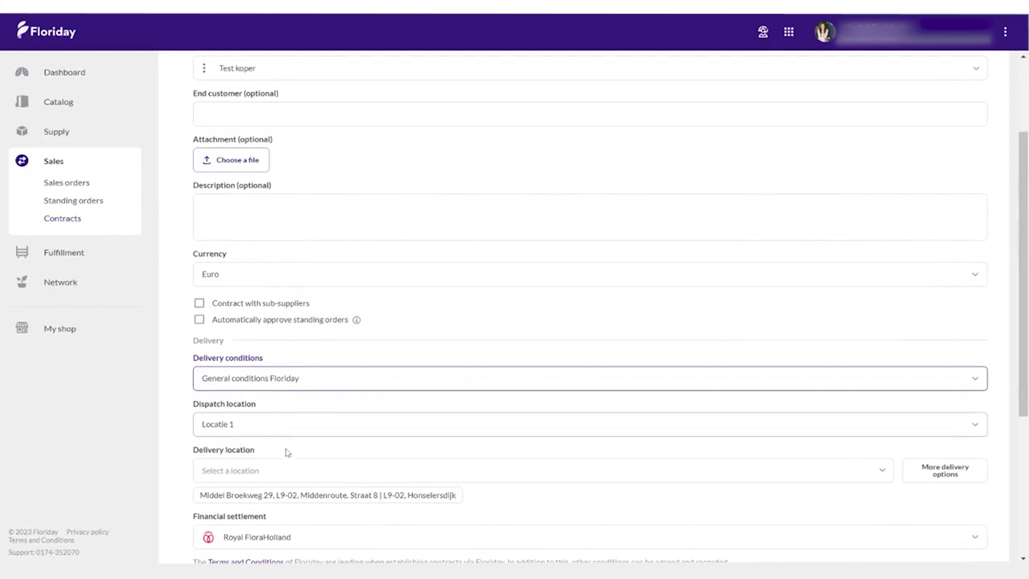
Step: Set delivery to the customer's Tuin test loading dock in De Kwakel and continue to the trade items
{"action": "left_click", "coordinate": [945, 472]}
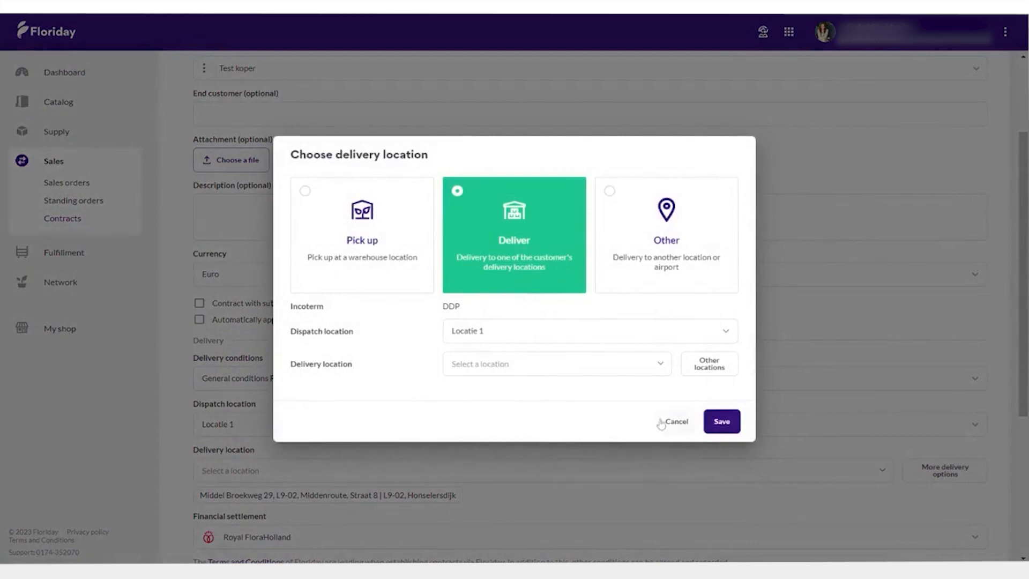
{"action": "left_click", "coordinate": [637, 364]}
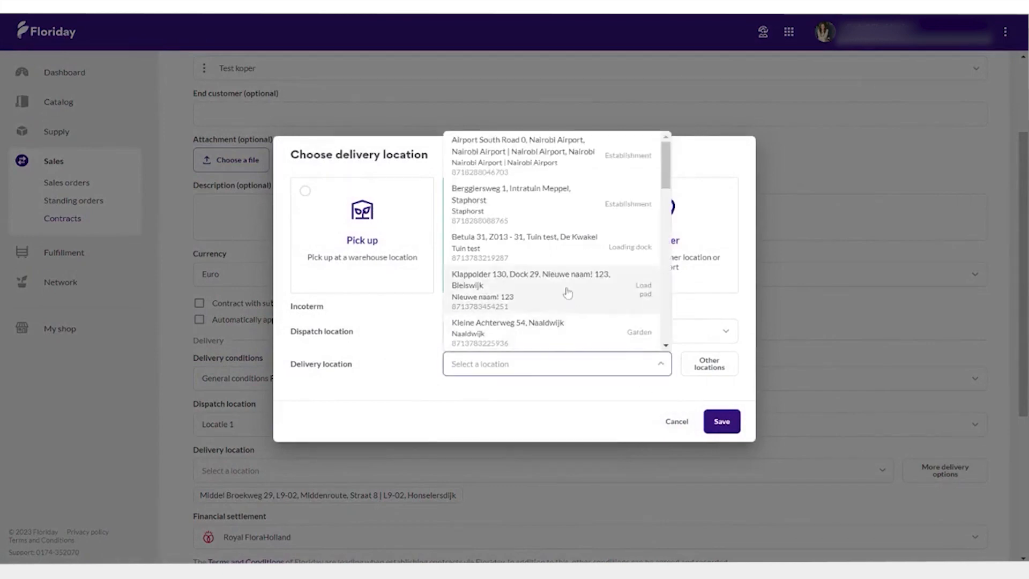
{"action": "left_click", "coordinate": [576, 257]}
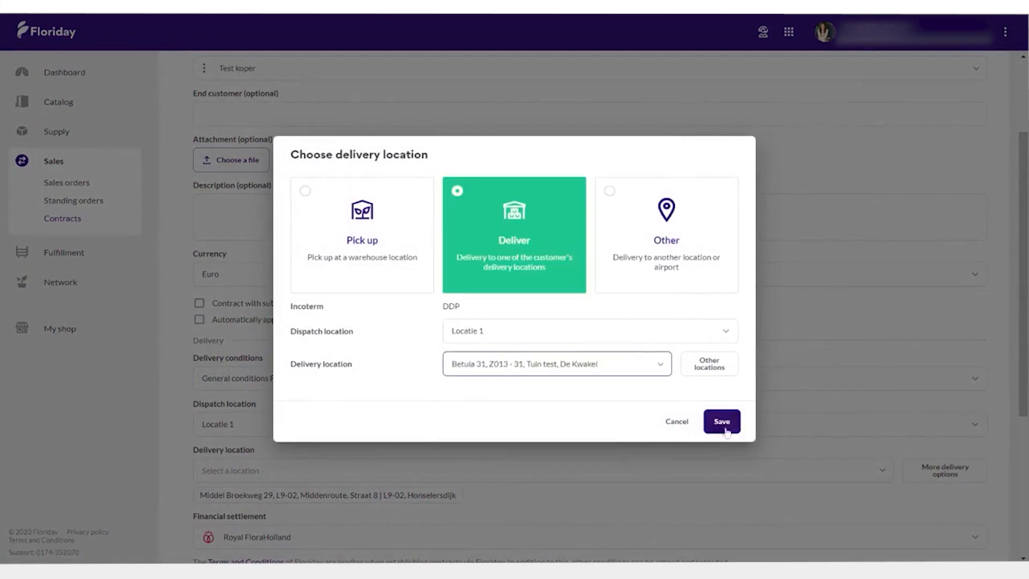
{"action": "left_click", "coordinate": [722, 421]}
{"action": "scroll", "coordinate": [650, 415], "scroll_direction": "down", "scroll_amount": 1}
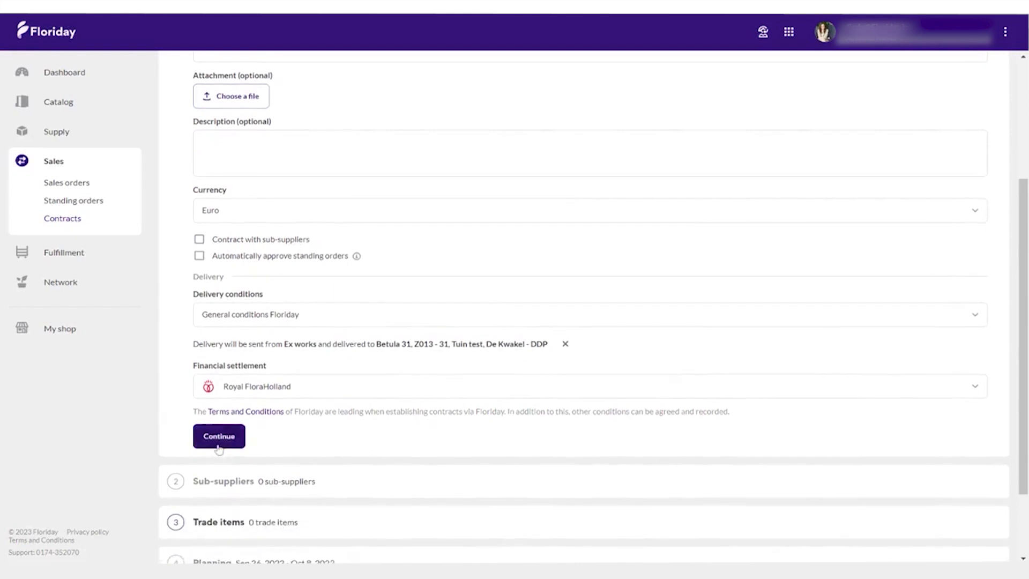
{"action": "left_click", "coordinate": [217, 439]}
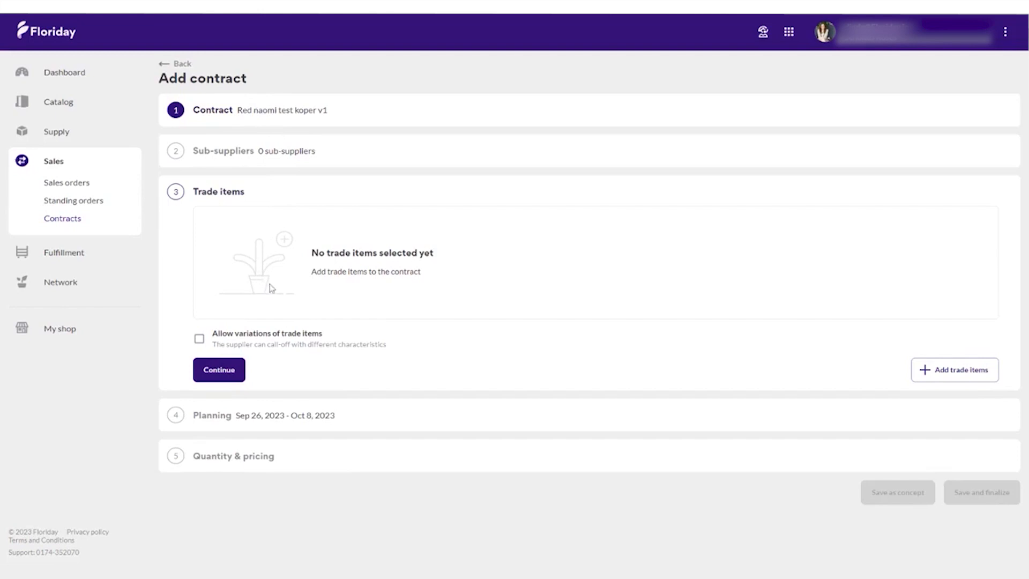
Step: Find the red roses and add Rosa Red Naomi 60 and Rosa Red Naomi 70 as the contract's trade items
{"action": "left_click", "coordinate": [931, 370]}
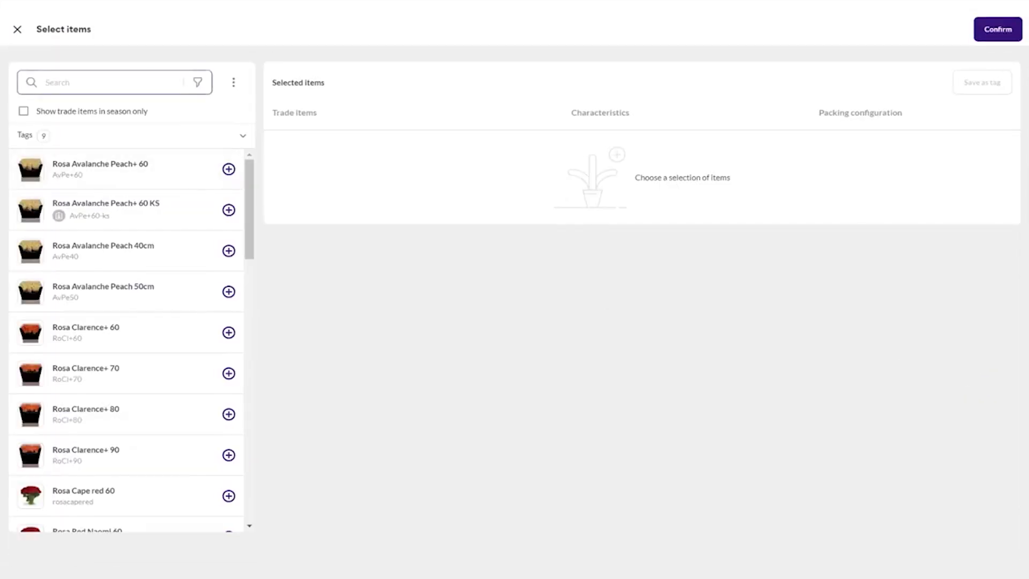
{"action": "type", "text": "red"}
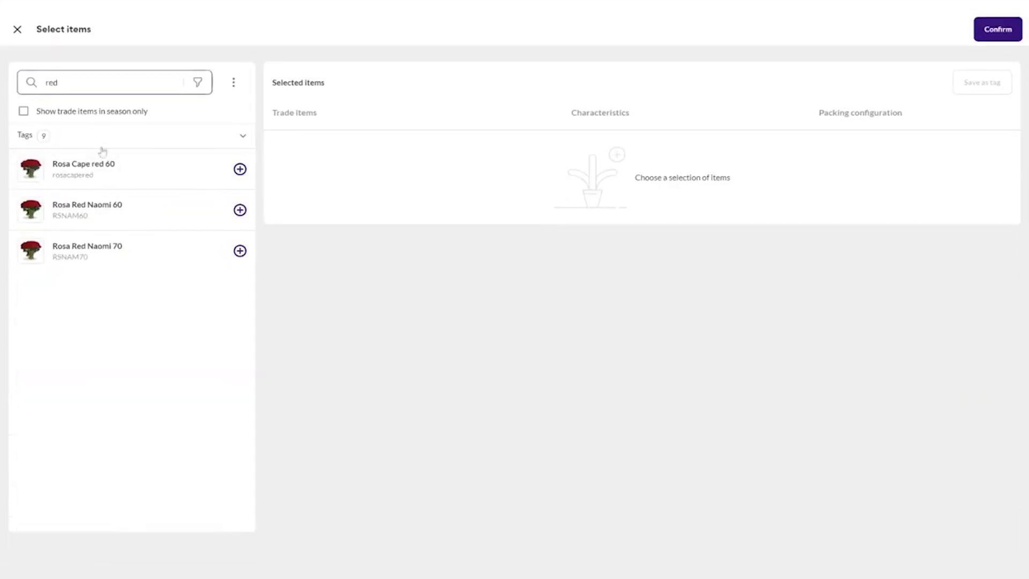
{"action": "left_click", "coordinate": [121, 209]}
{"action": "left_click", "coordinate": [133, 256]}
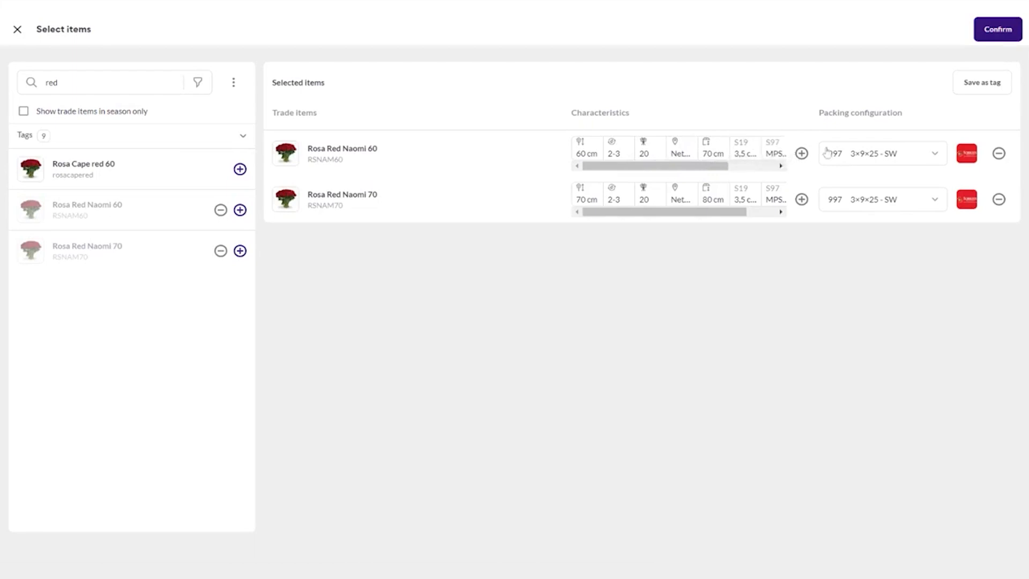
{"action": "left_click", "coordinate": [1001, 30]}
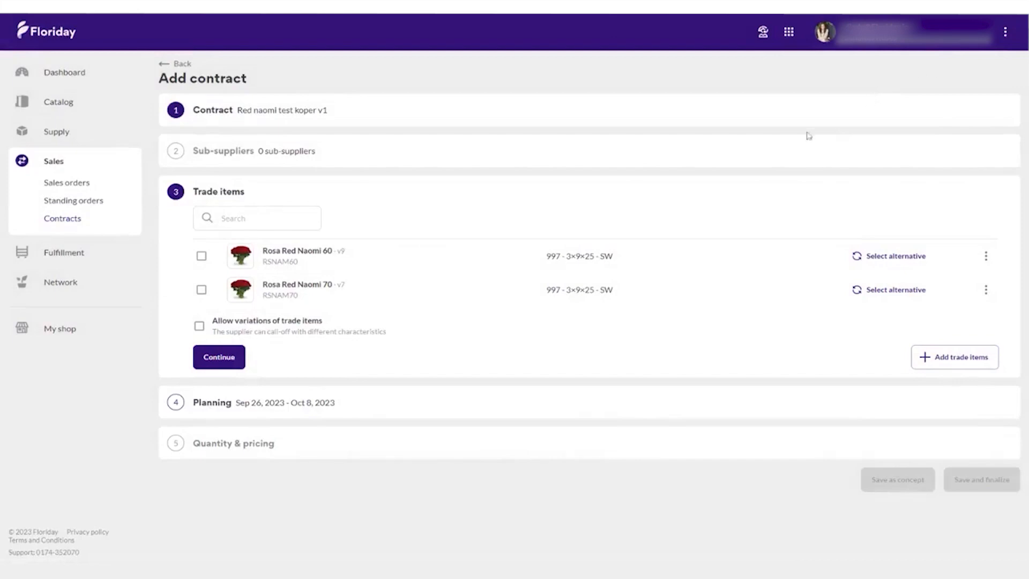
Step: Add Rosa Cape red 60 as an alternative trade item for Rosa Red Naomi 60
{"action": "left_click", "coordinate": [895, 258]}
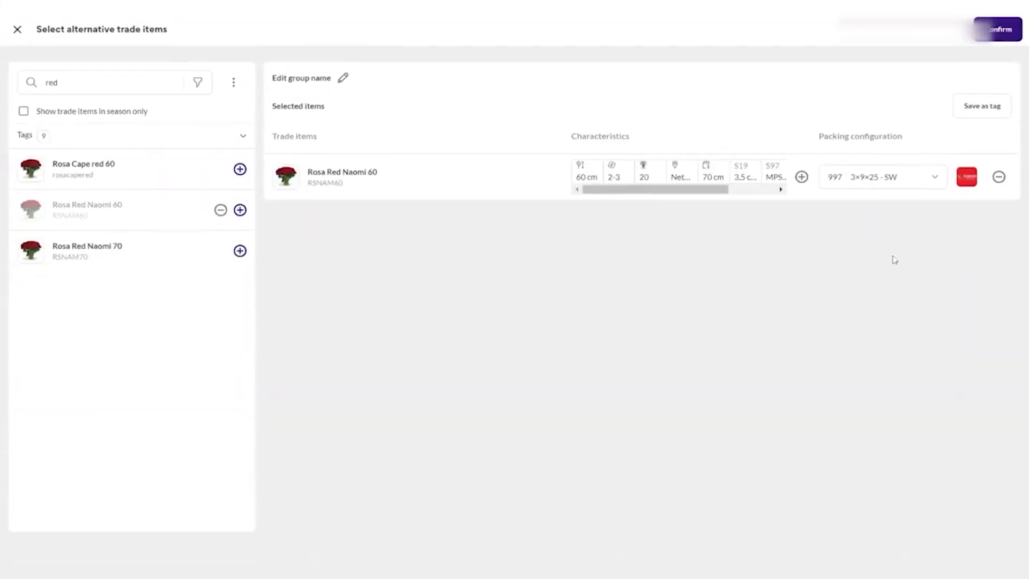
{"action": "left_click", "coordinate": [89, 184]}
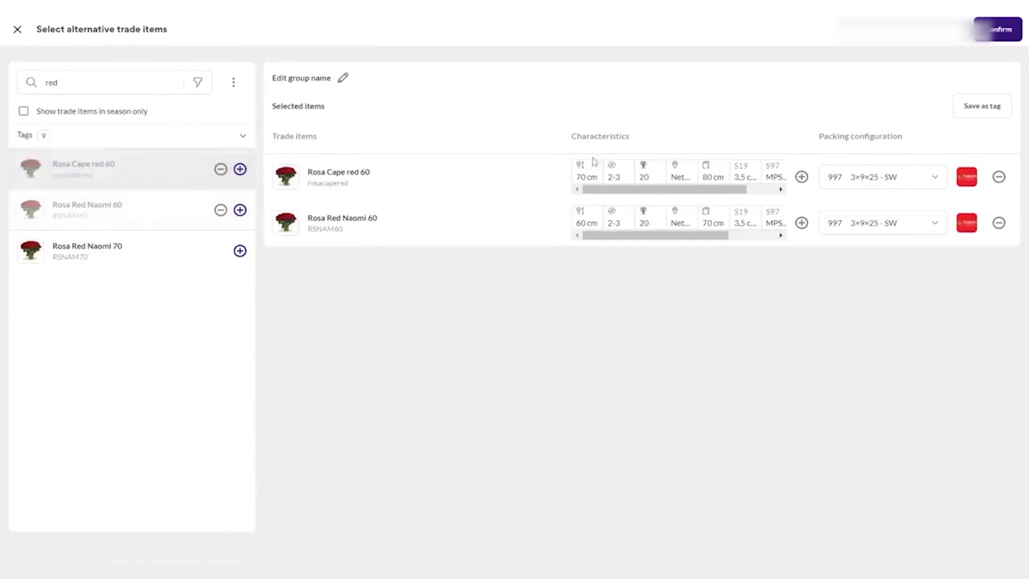
{"action": "left_click", "coordinate": [998, 31]}
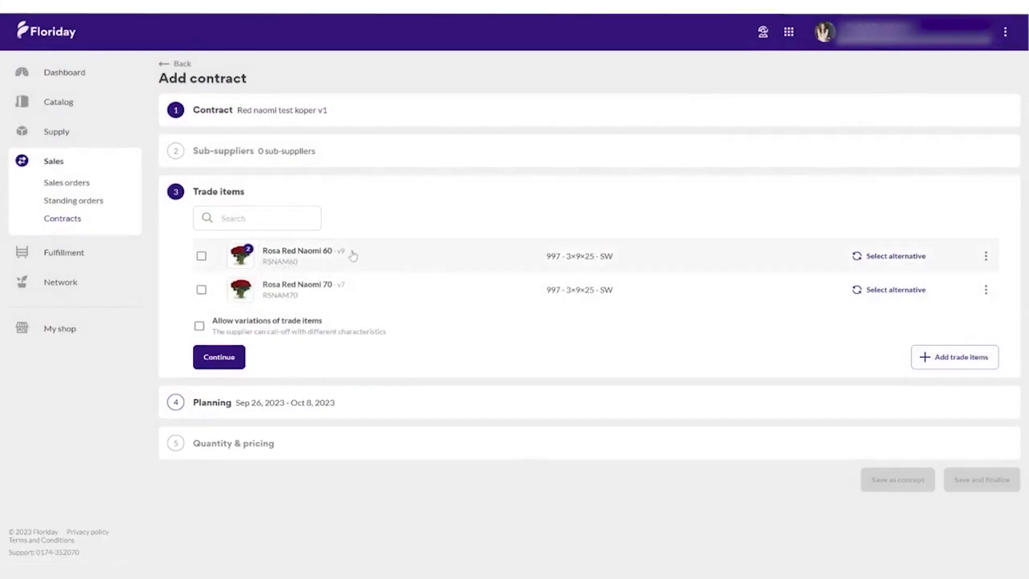
Step: Allow variations of trade items in the contract and continue to the planning
{"action": "mouse_move", "coordinate": [300, 258]}
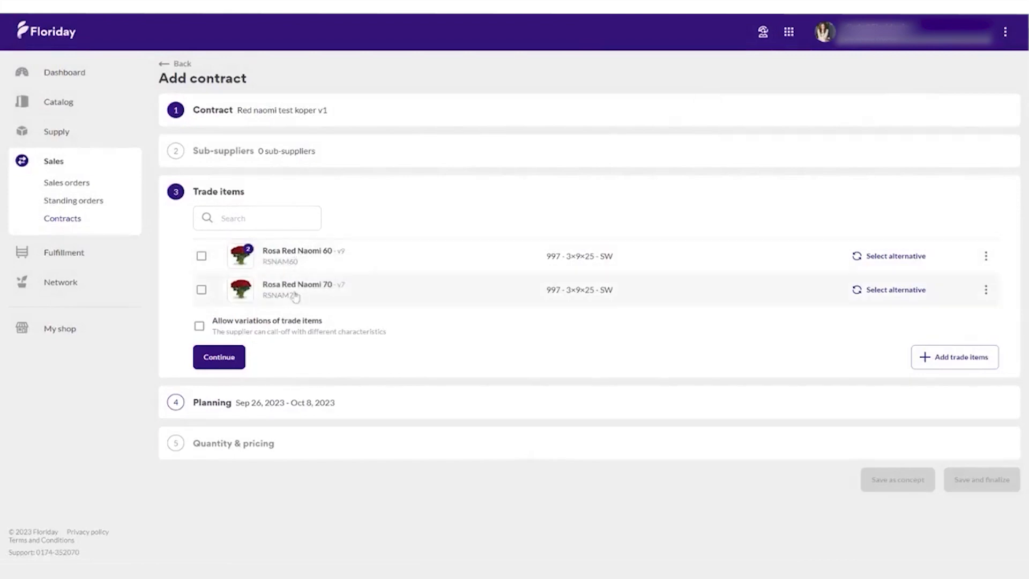
{"action": "left_click", "coordinate": [199, 326]}
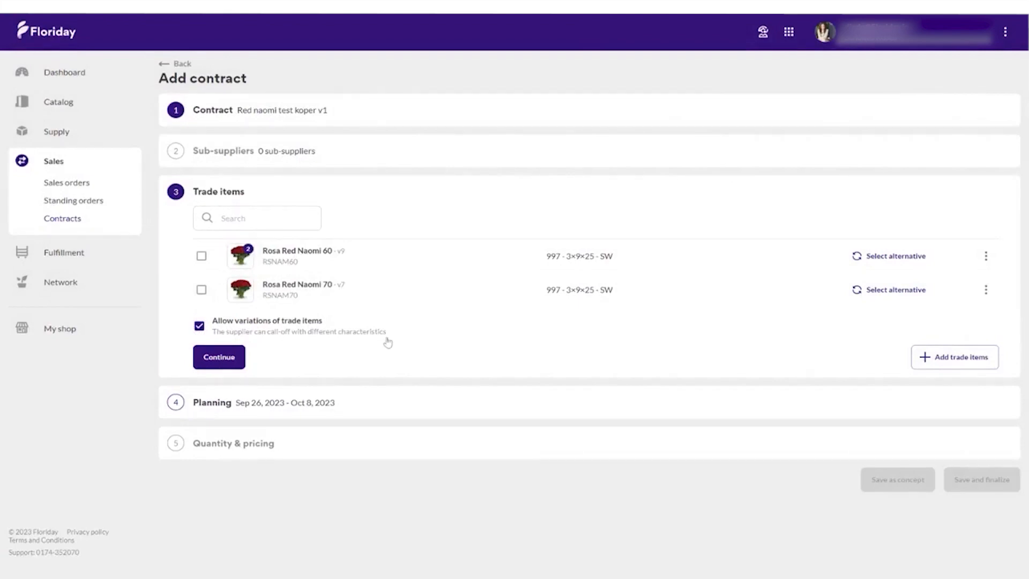
{"action": "left_click", "coordinate": [228, 358]}
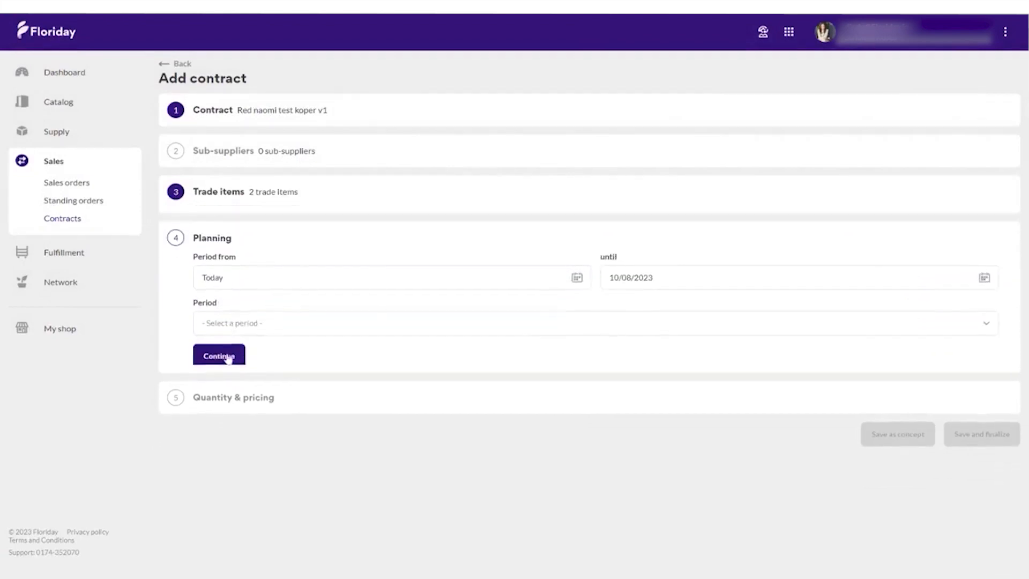
Step: Plan the contract until 12/29/2023 with Month as the period and continue to quantity and pricing
{"action": "left_click", "coordinate": [644, 272]}
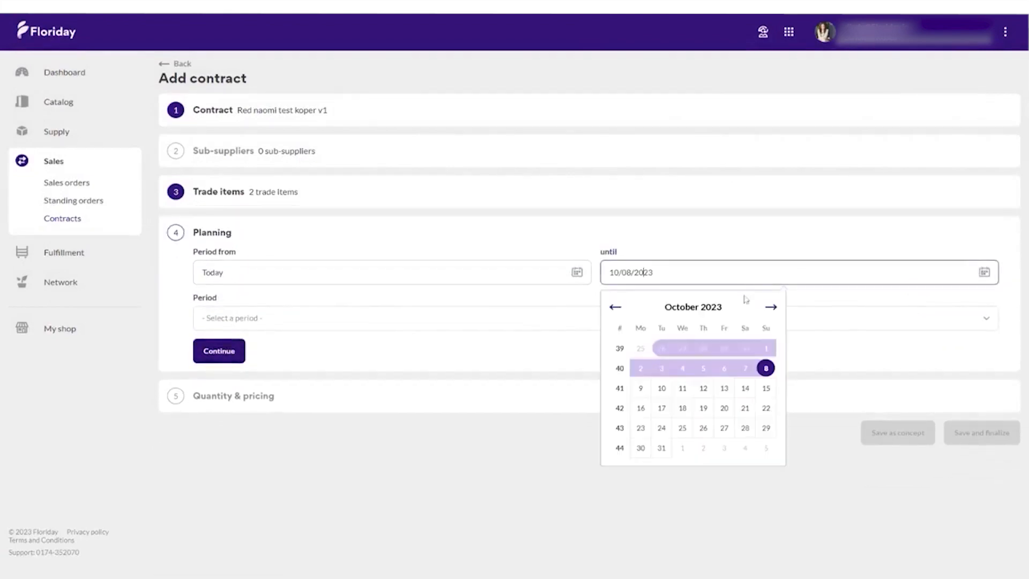
{"action": "left_click", "coordinate": [770, 307]}
{"action": "left_click", "coordinate": [770, 307]}
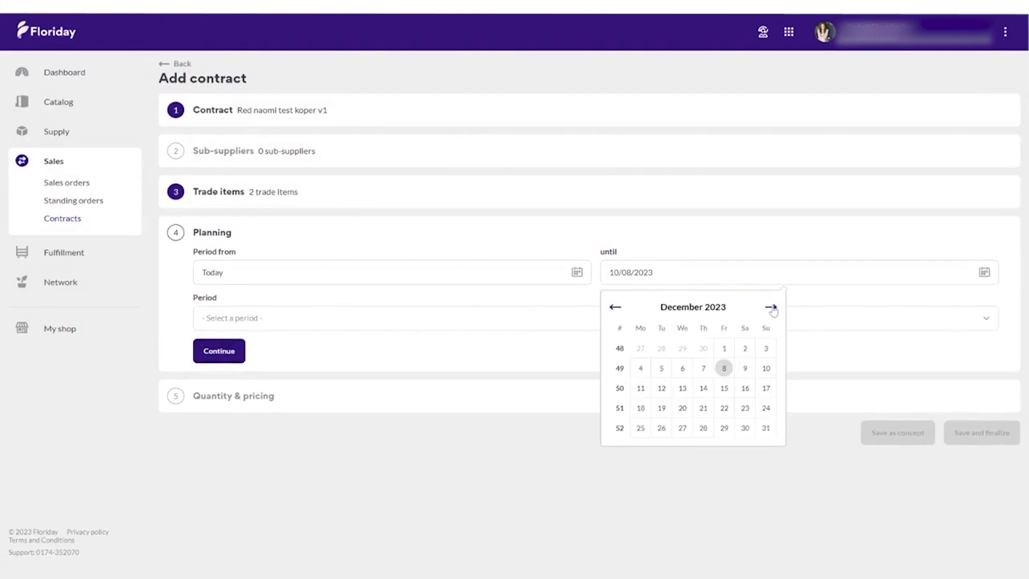
{"action": "left_click", "coordinate": [725, 427]}
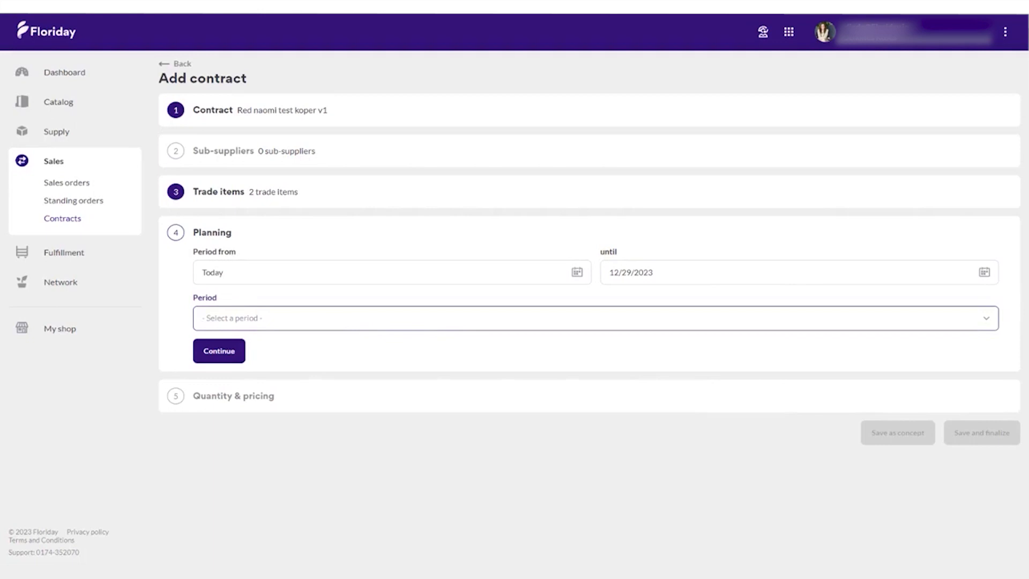
{"action": "left_click", "coordinate": [332, 355]}
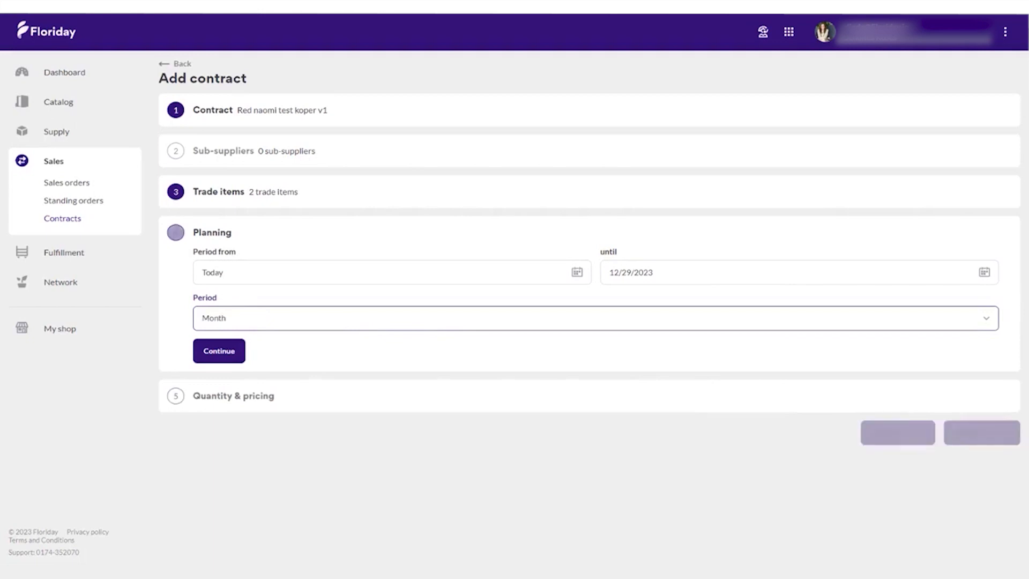
{"action": "left_click", "coordinate": [216, 355]}
Step: Count quantities in packages and set 100 packages with a 10% minimum and 5% maximum margin for all months and trade items
{"action": "scroll", "coordinate": [295, 352], "scroll_direction": "down", "scroll_amount": 1}
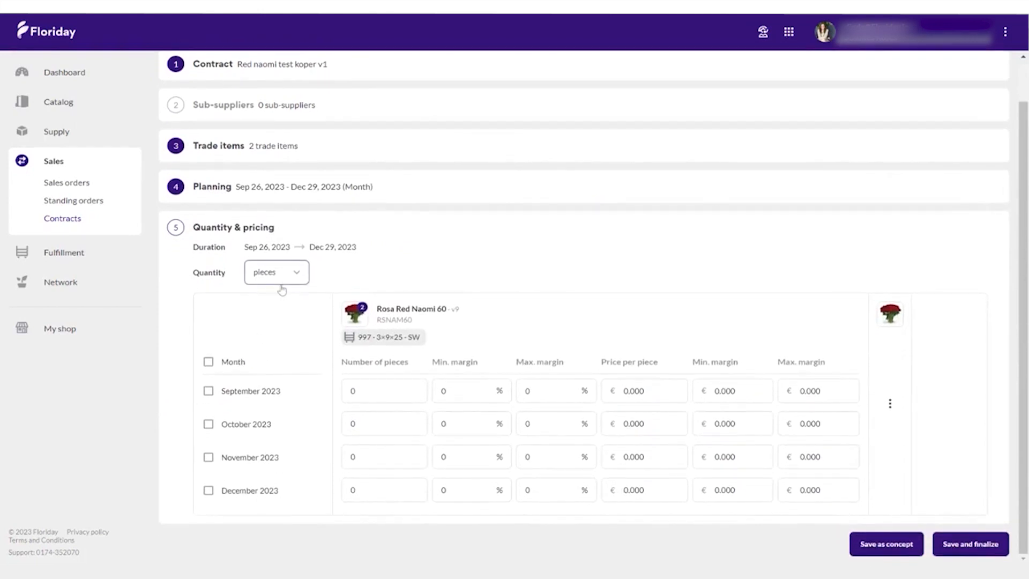
{"action": "left_click", "coordinate": [280, 301]}
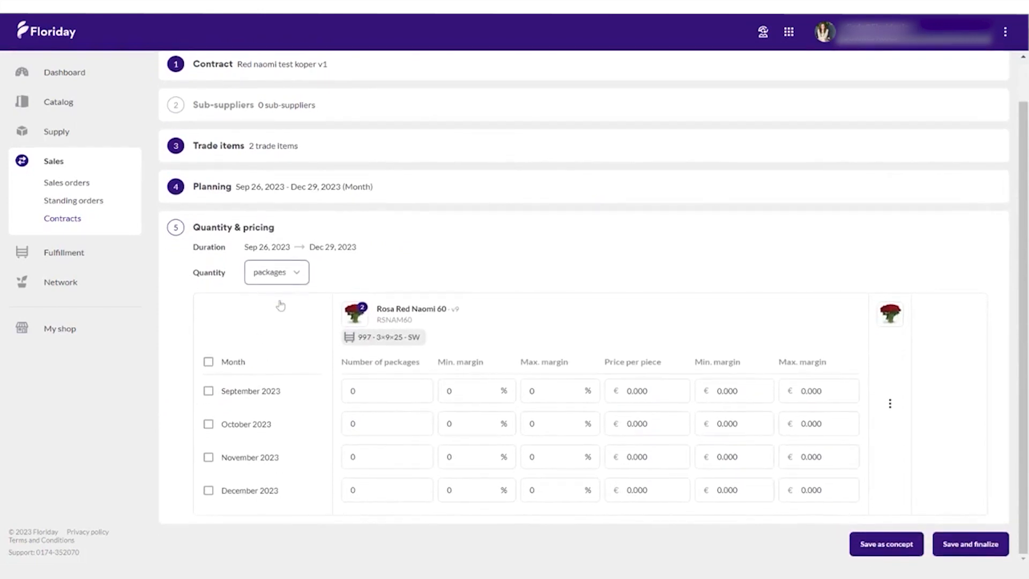
{"action": "left_click", "coordinate": [208, 363]}
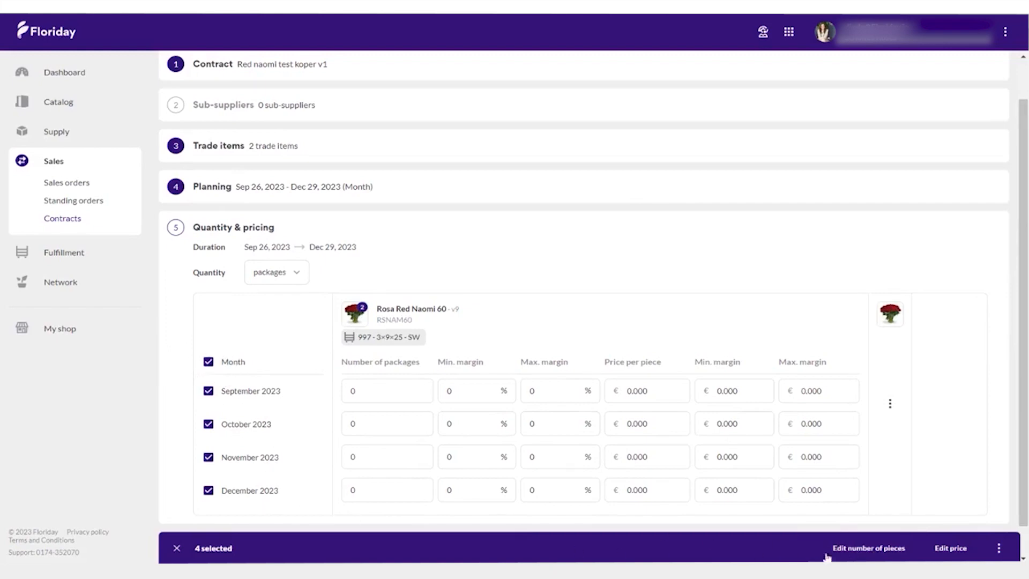
{"action": "left_click", "coordinate": [869, 557]}
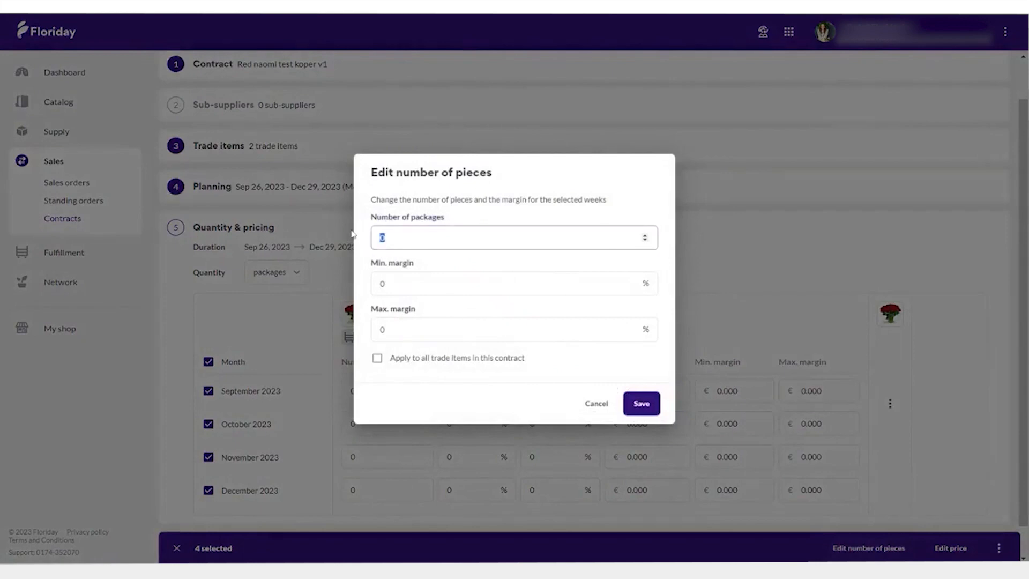
{"action": "type", "text": "100"}
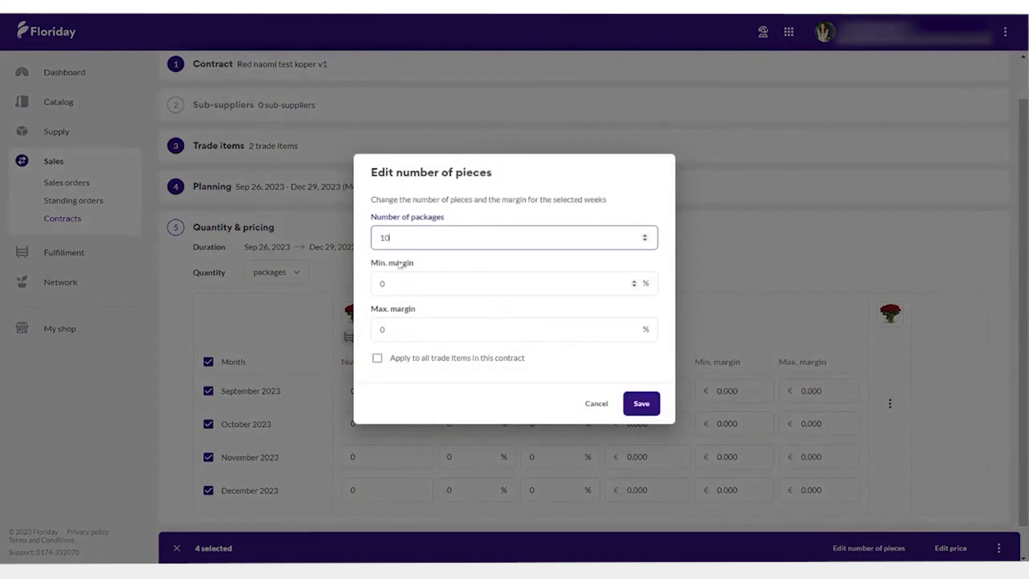
{"action": "key", "text": "Tab"}
{"action": "type", "text": "10"}
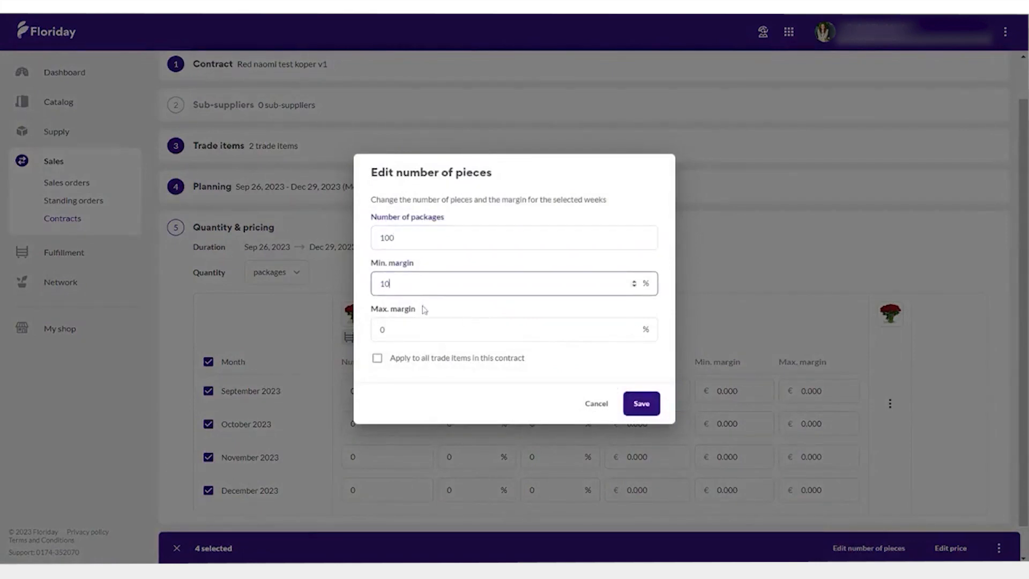
{"action": "key", "text": "Tab"}
{"action": "type", "text": "5"}
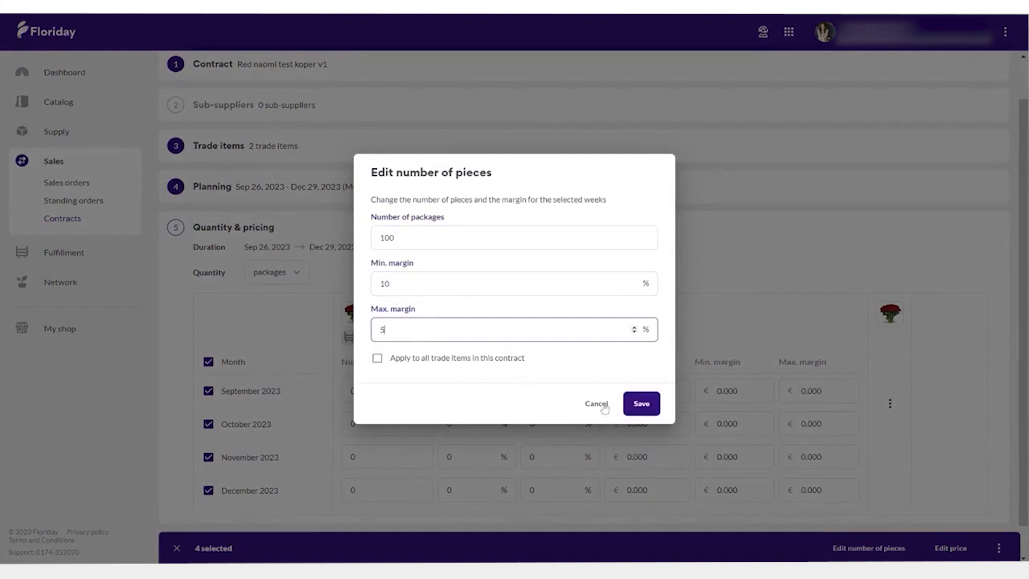
{"action": "left_click", "coordinate": [378, 359]}
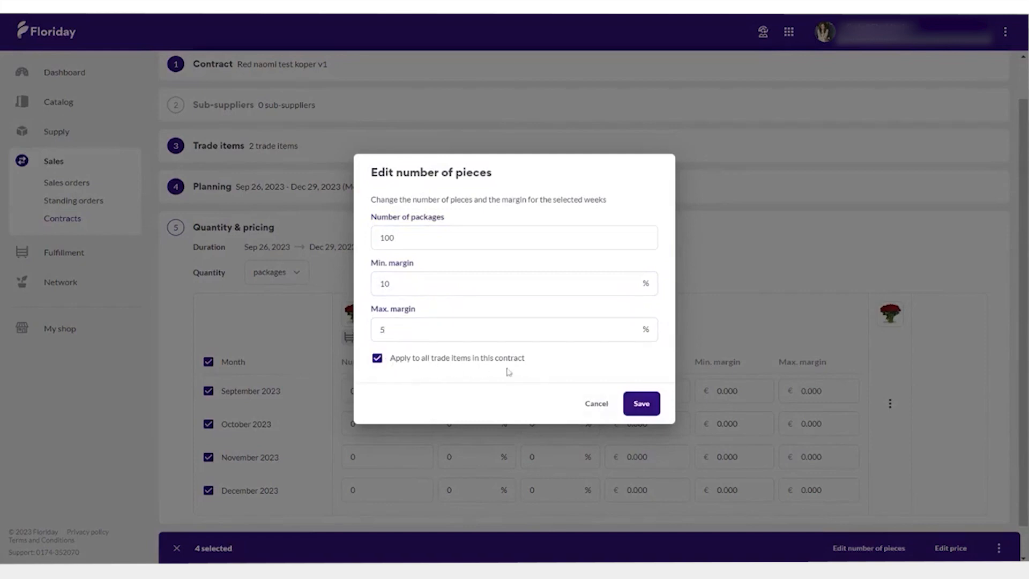
{"action": "left_click", "coordinate": [641, 405]}
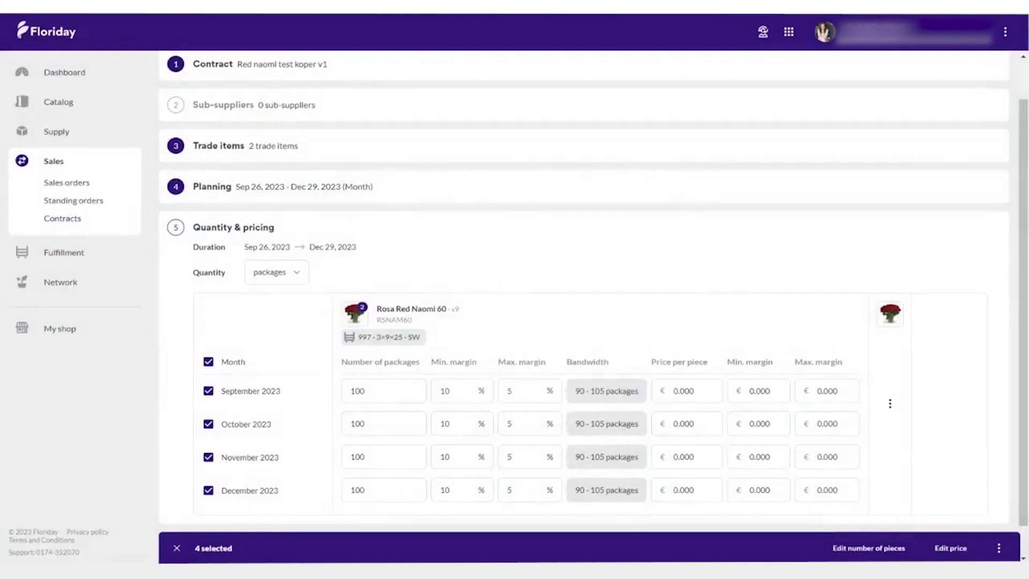
Step: Set the price per piece to €0.900 with €0.020 minimum and maximum margins for all trade items and months, and finalize the contract
{"action": "left_click", "coordinate": [963, 549]}
{"action": "left_click_drag", "start_coordinate": [415, 237], "coordinate": [400, 237]}
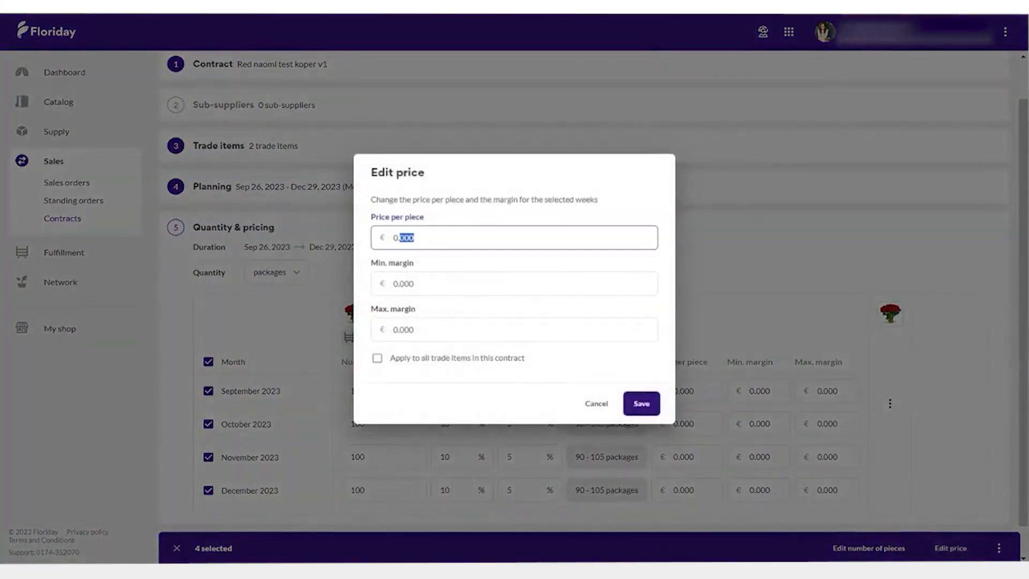
{"action": "type", "text": "900"}
{"action": "left_click_drag", "start_coordinate": [415, 283], "coordinate": [410, 283]}
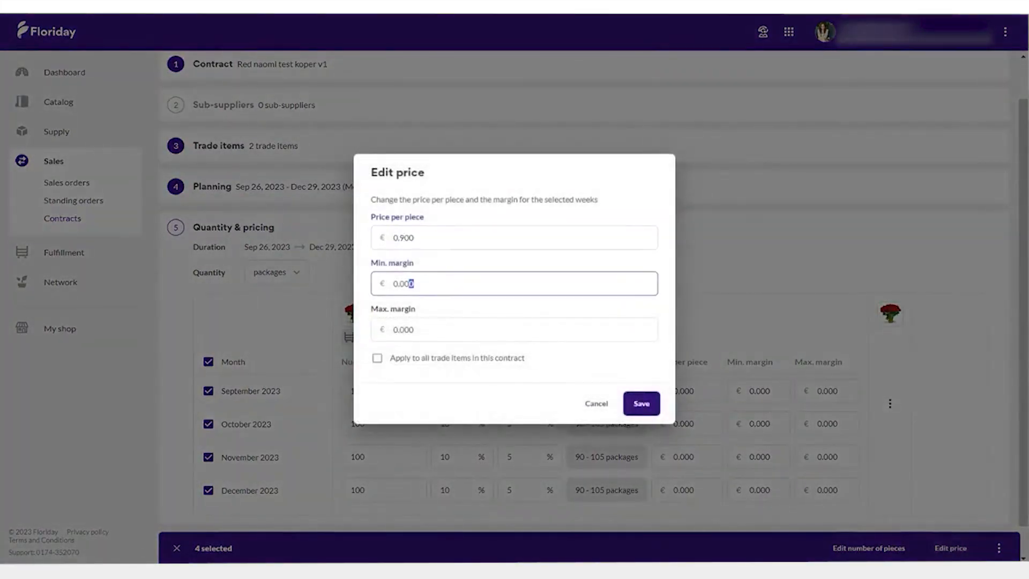
{"action": "key", "text": "BackSpace"}
{"action": "type", "text": "2"}
{"action": "left_click_drag", "start_coordinate": [415, 329], "coordinate": [406, 329]}
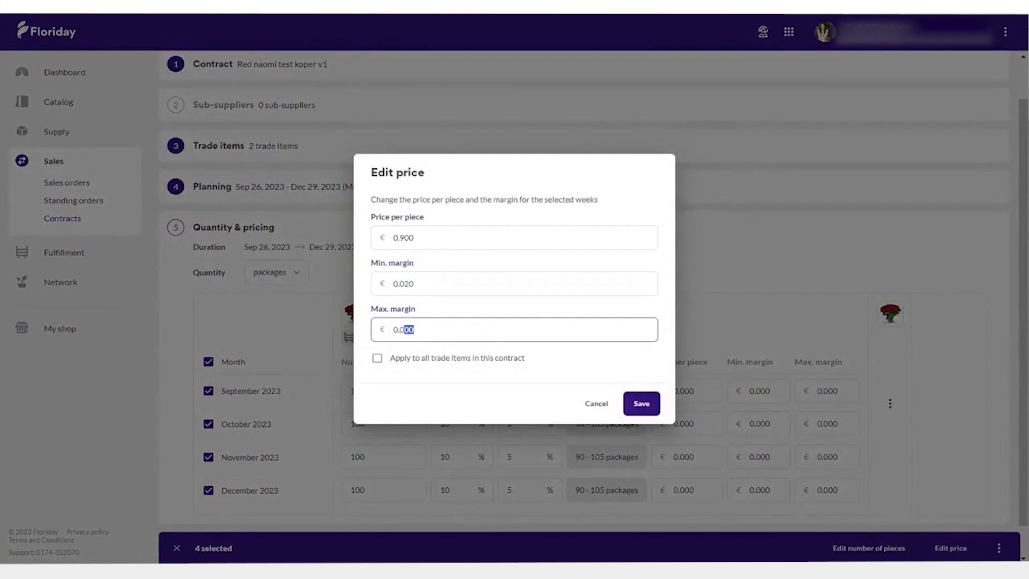
{"action": "type", "text": "2"}
{"action": "left_click", "coordinate": [413, 360]}
{"action": "left_click", "coordinate": [637, 404]}
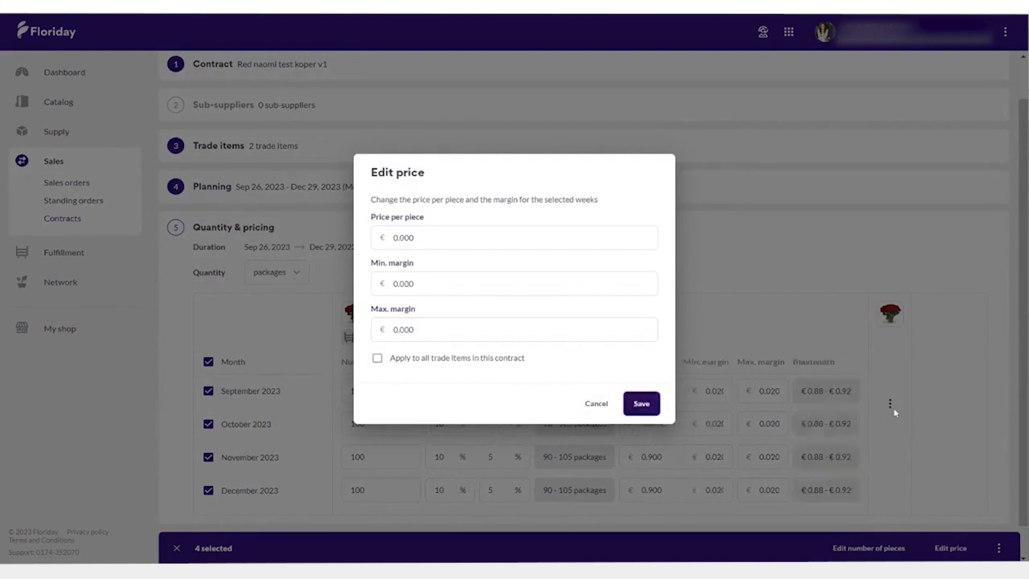
{"action": "scroll", "coordinate": [935, 465], "scroll_direction": "down", "scroll_amount": 1}
{"action": "left_click", "coordinate": [974, 516]}
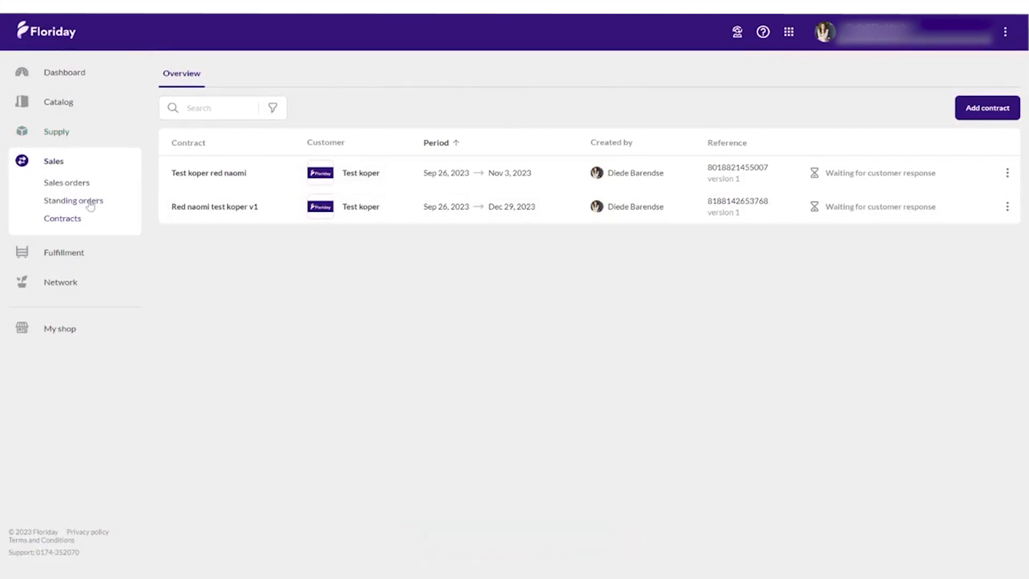
Step: Add a standing order based on the contract Red naomi test koper v1 and save Deliver as its delivery location option
{"action": "left_click", "coordinate": [55, 205]}
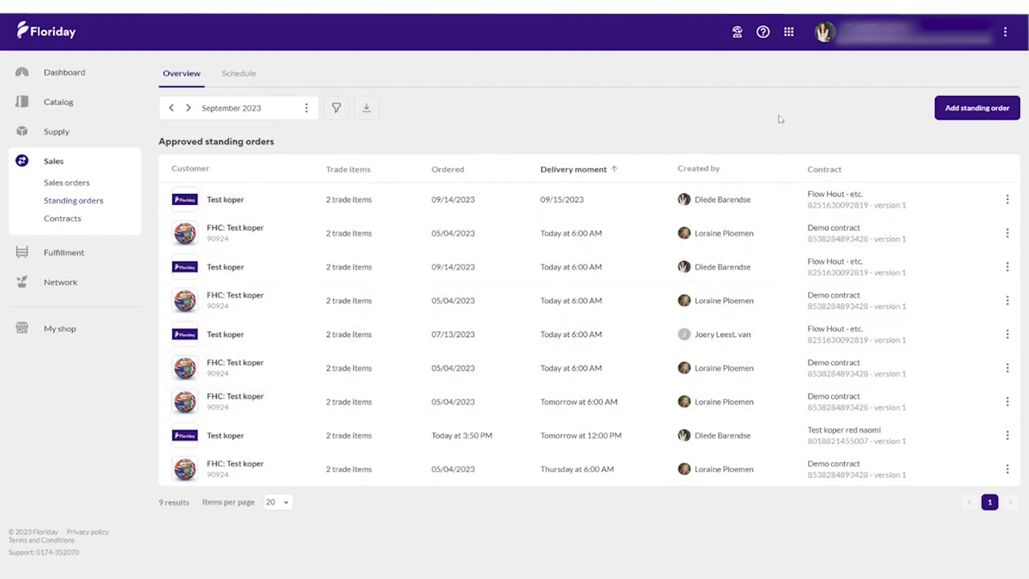
{"action": "left_click", "coordinate": [973, 110]}
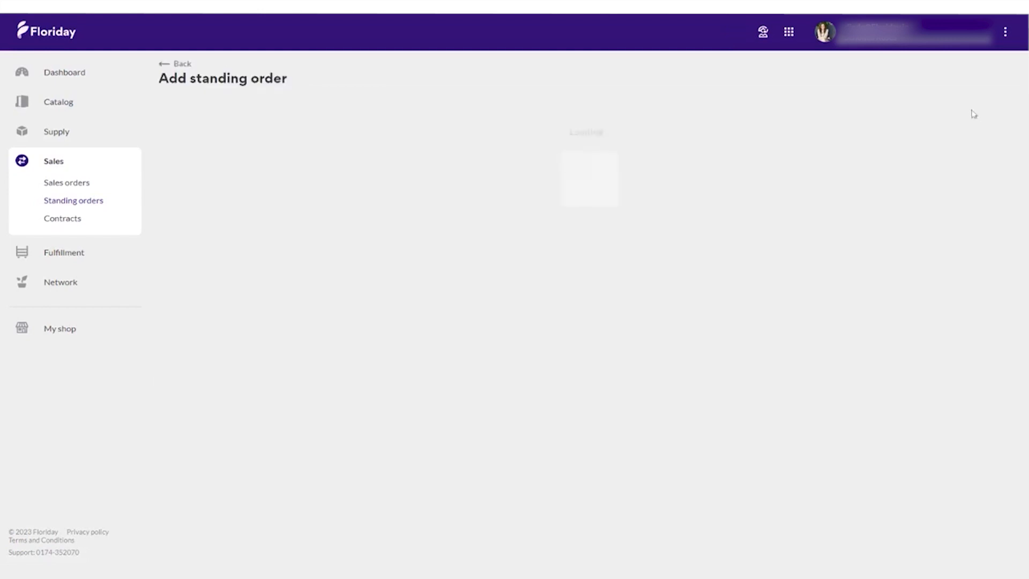
{"action": "left_click", "coordinate": [451, 131]}
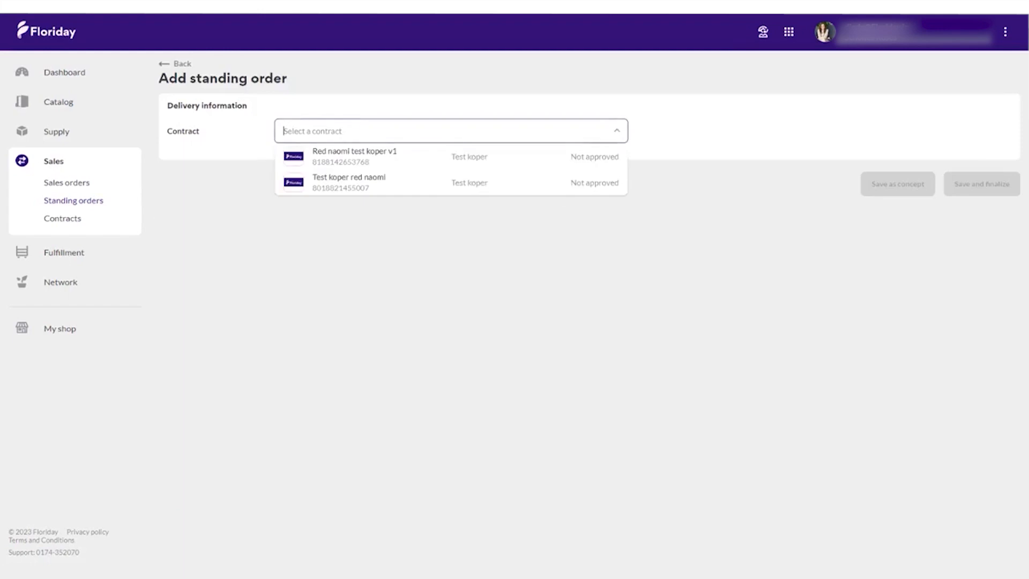
{"action": "left_click", "coordinate": [461, 156]}
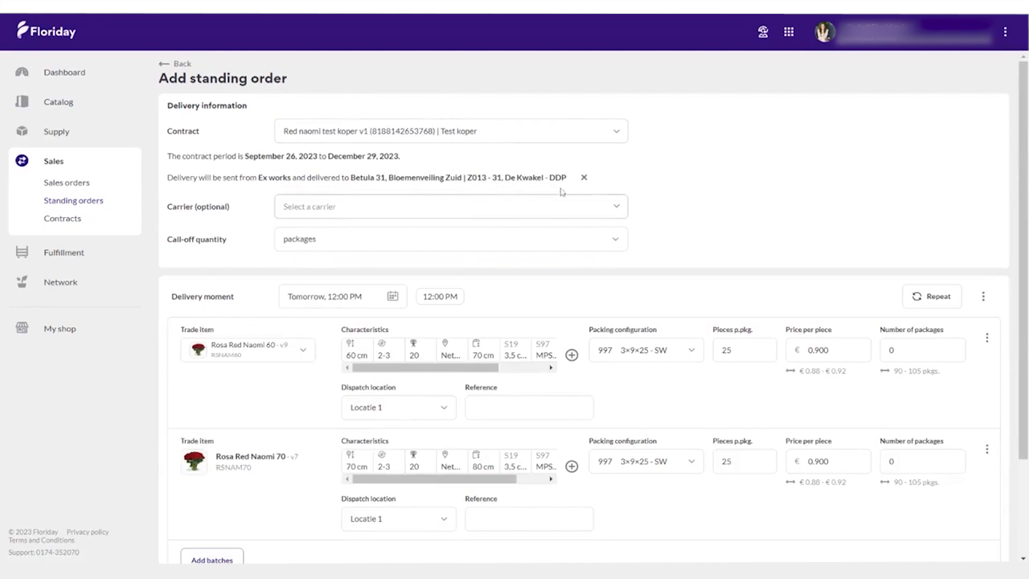
{"action": "left_click", "coordinate": [584, 178]}
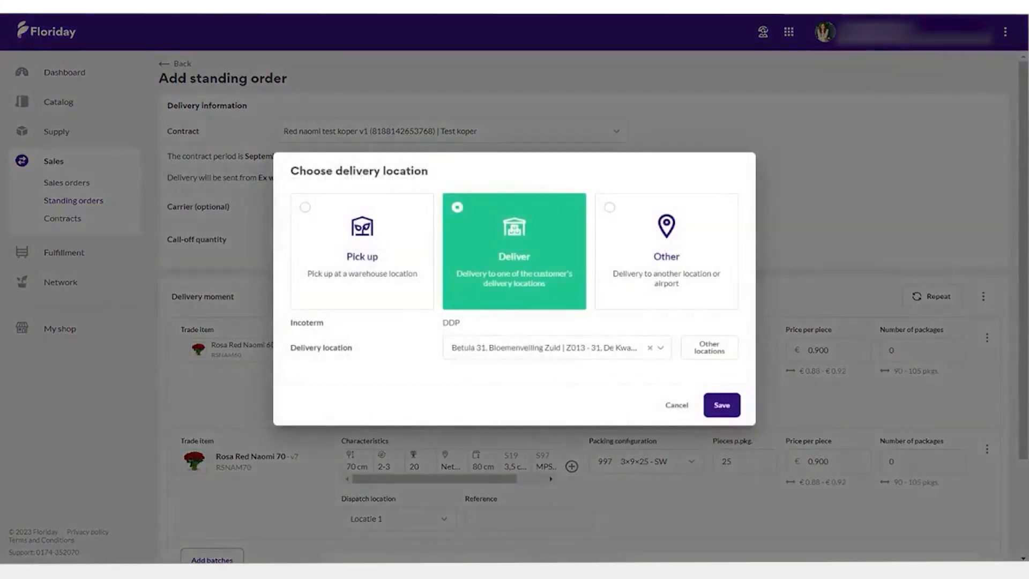
{"action": "left_click", "coordinate": [712, 414]}
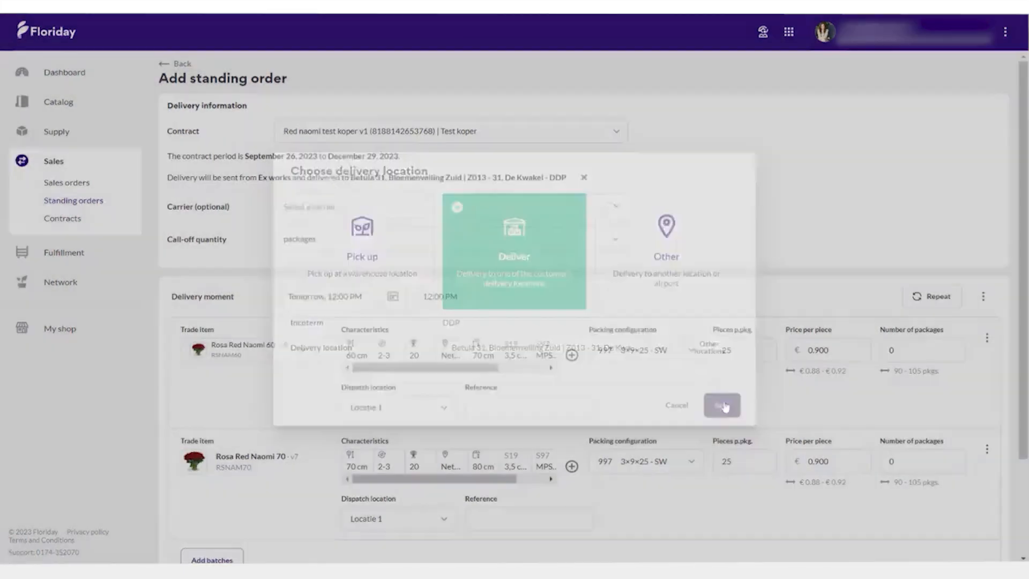
Step: Set the number of packages to 92 for both Rosa Red Naomi 60 and Rosa Red Naomi 70
{"action": "scroll", "coordinate": [452, 270], "scroll_direction": "down", "scroll_amount": 3}
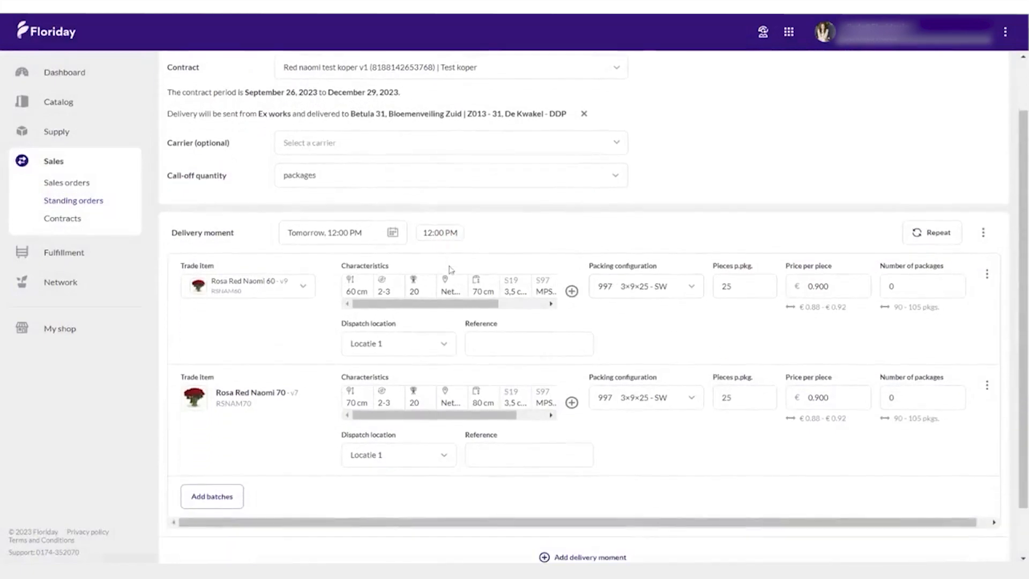
{"action": "double_click", "coordinate": [891, 227]}
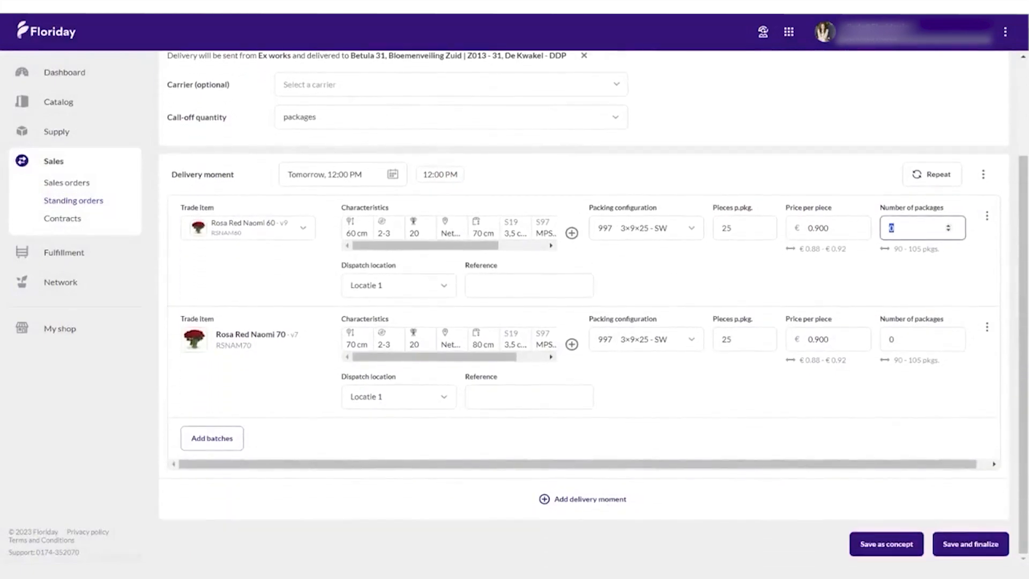
{"action": "type", "text": "92"}
{"action": "double_click", "coordinate": [890, 339]}
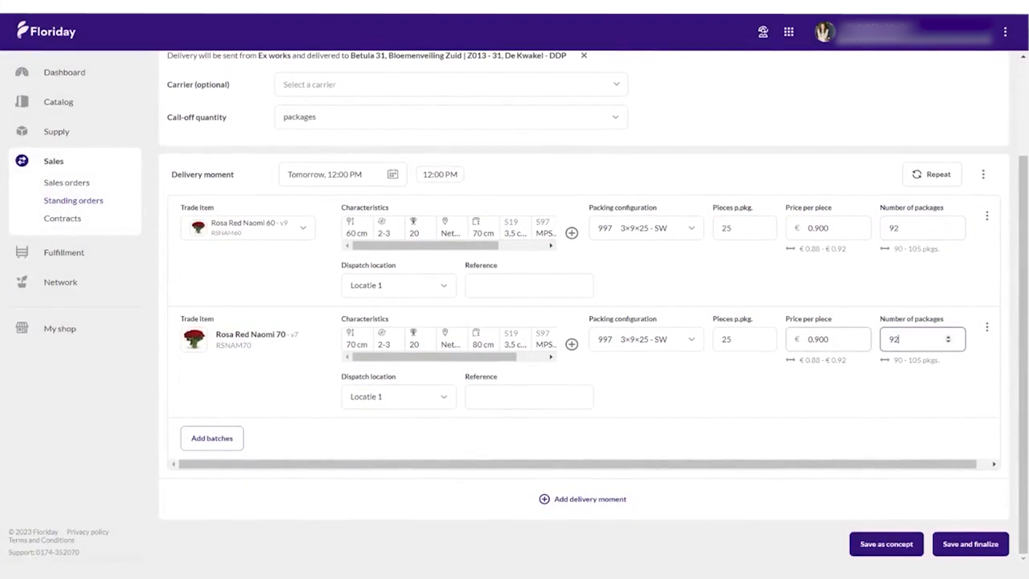
Step: Set the price per piece of Rosa Red Naomi 70 to €0.920 and finalize the standing order
{"action": "left_click_drag", "start_coordinate": [830, 339], "coordinate": [818, 339]}
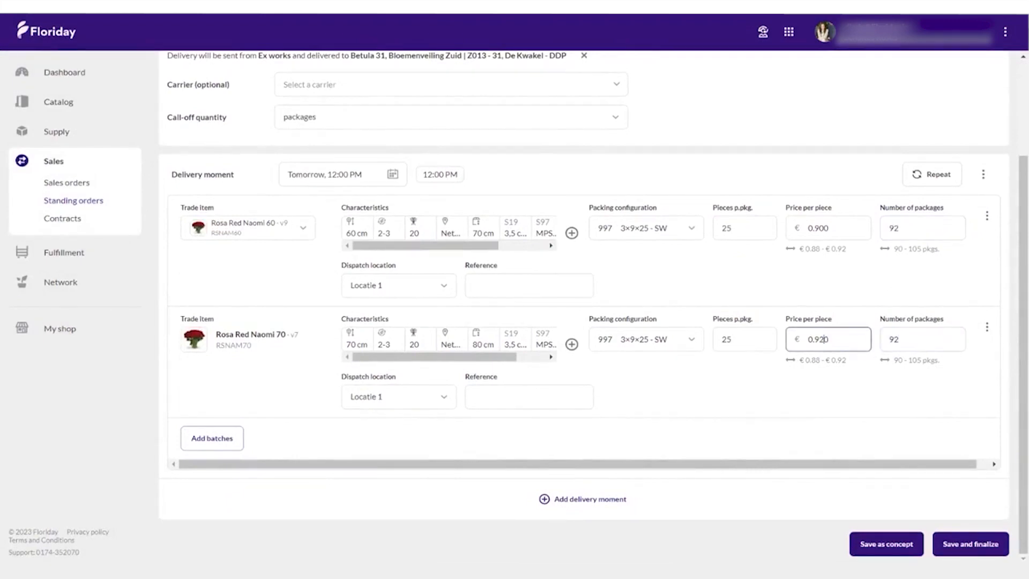
{"action": "left_click_drag", "start_coordinate": [830, 228], "coordinate": [823, 228]}
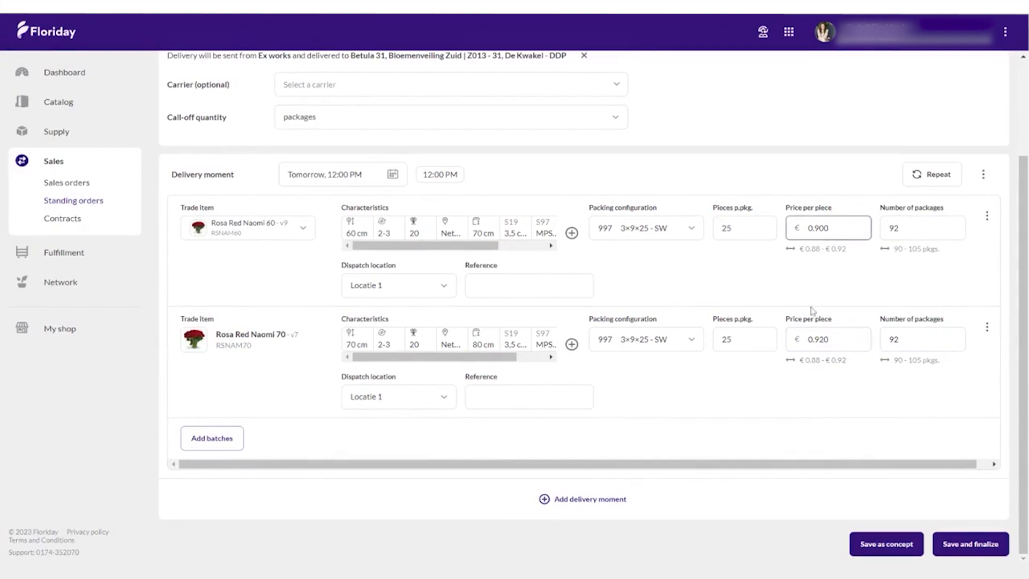
{"action": "scroll", "coordinate": [809, 312], "scroll_direction": "up", "scroll_amount": 1}
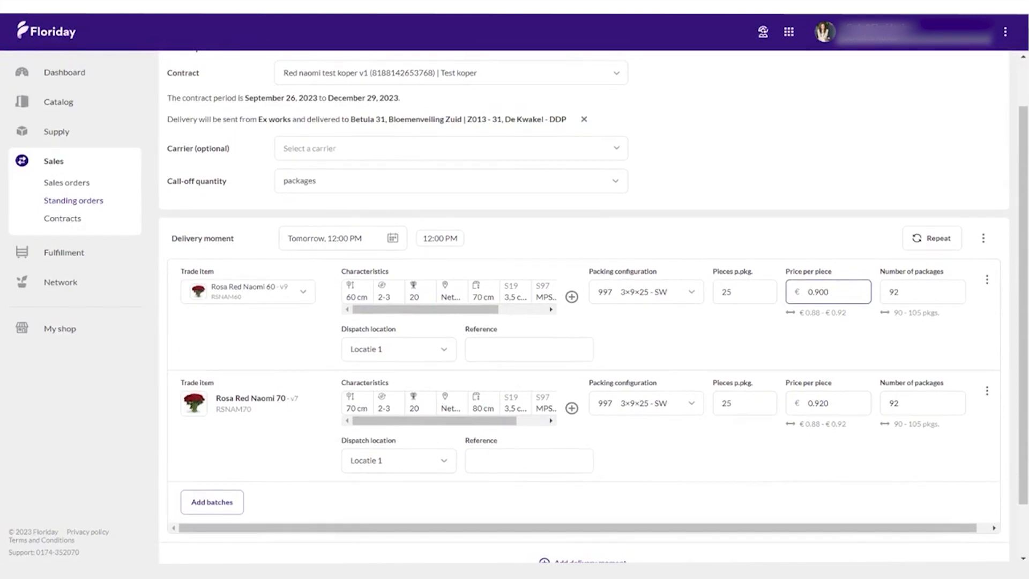
{"action": "scroll", "coordinate": [809, 315], "scroll_direction": "down", "scroll_amount": 1}
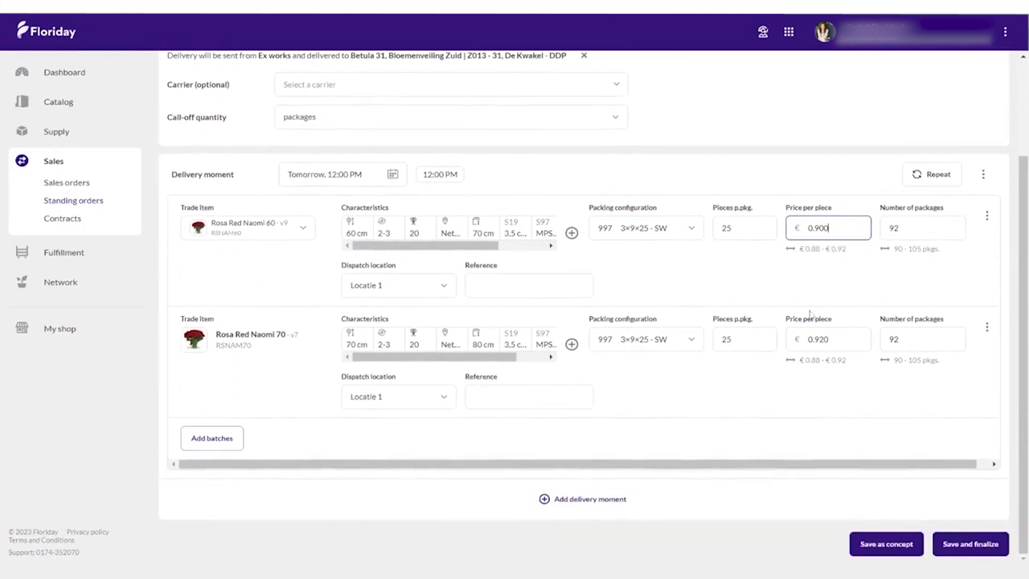
{"action": "left_click", "coordinate": [970, 547]}
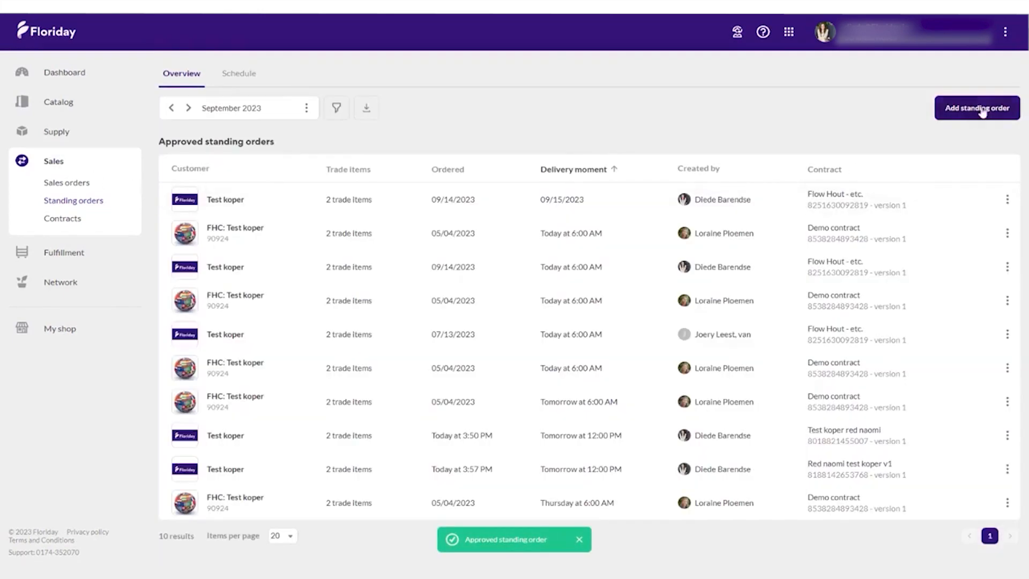
Step: Add another standing order from the contract Red naomi test koper v1 and repeat it daily for a week, keeping the current prices
{"action": "left_click", "coordinate": [964, 107]}
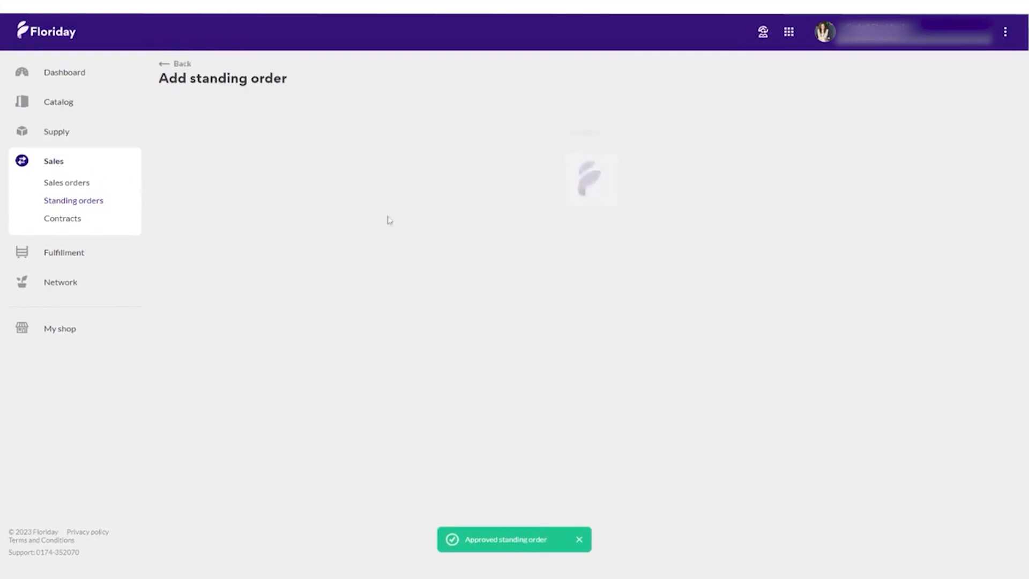
{"action": "left_click", "coordinate": [288, 132]}
{"action": "left_click", "coordinate": [334, 158]}
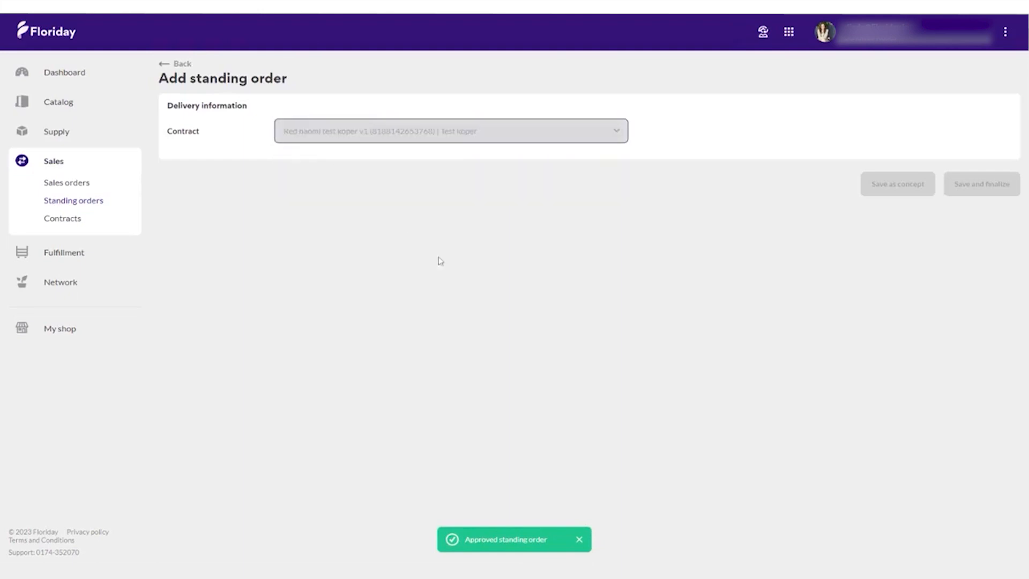
{"action": "scroll", "coordinate": [493, 277], "scroll_direction": "down", "scroll_amount": 3}
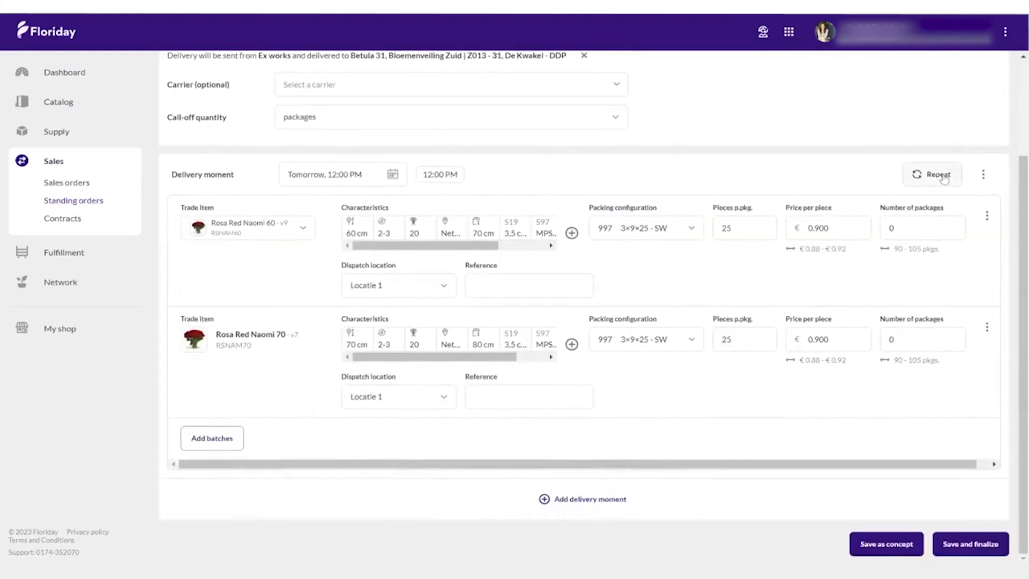
{"action": "left_click", "coordinate": [944, 179]}
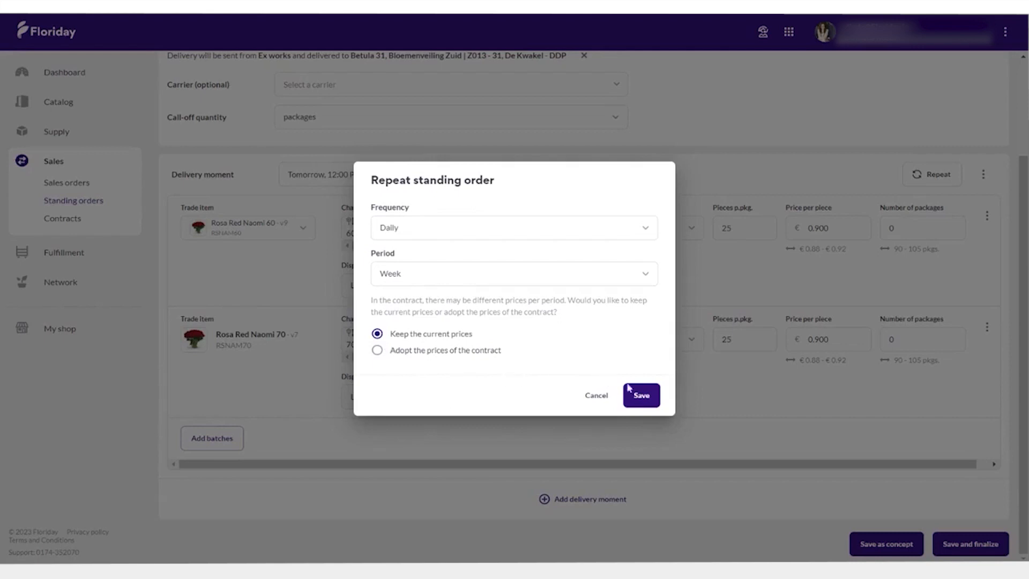
{"action": "left_click", "coordinate": [639, 401]}
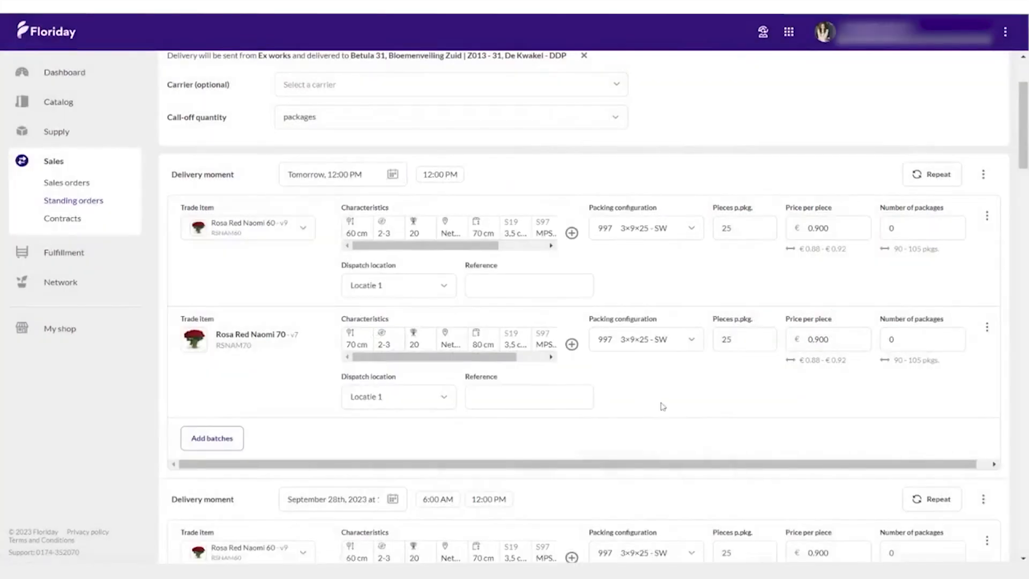
{"action": "scroll", "coordinate": [658, 407], "scroll_direction": "up", "scroll_amount": 3}
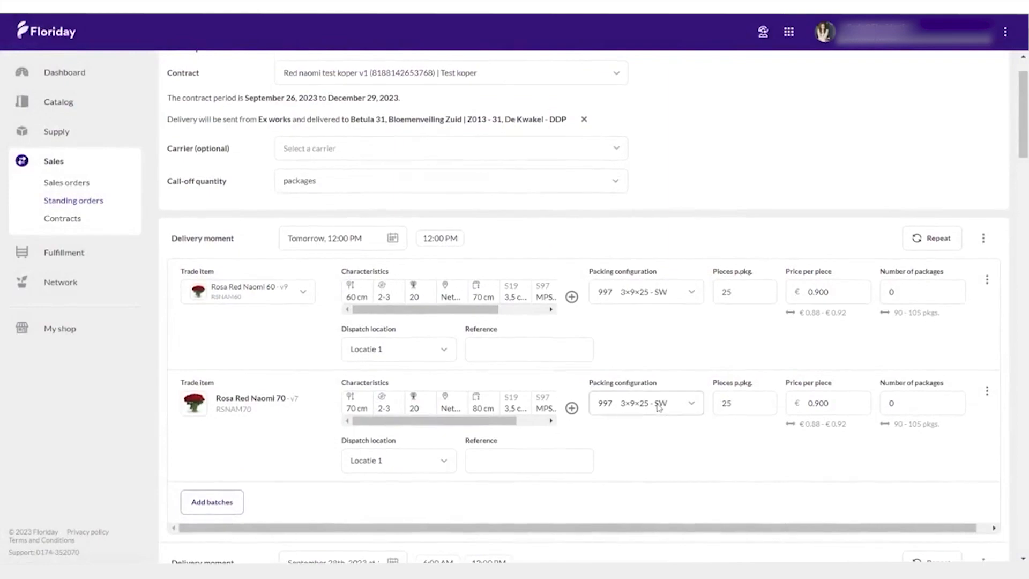
{"action": "scroll", "coordinate": [758, 379], "scroll_direction": "down", "scroll_amount": 15}
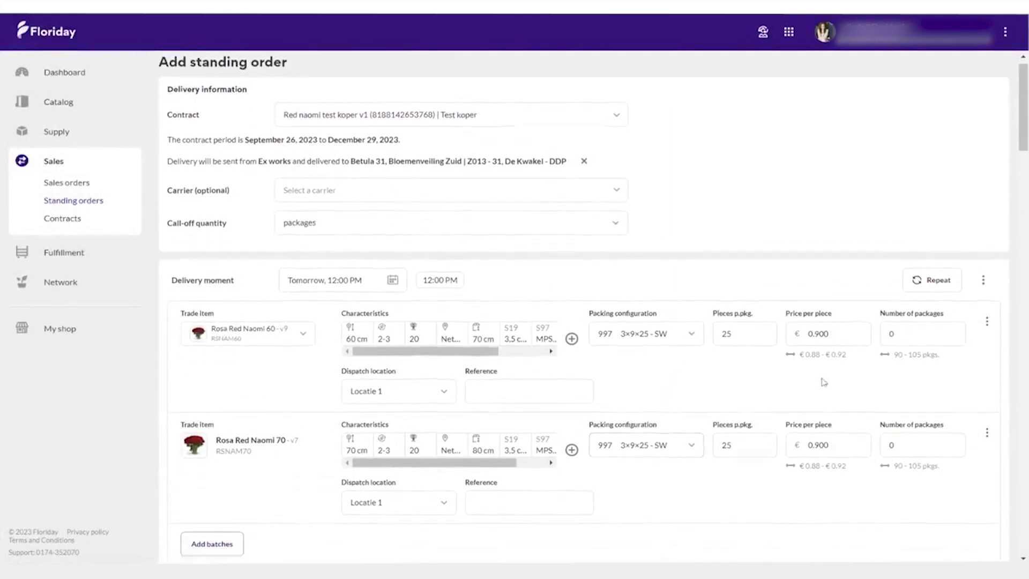
{"action": "scroll", "coordinate": [853, 376], "scroll_direction": "down", "scroll_amount": 20}
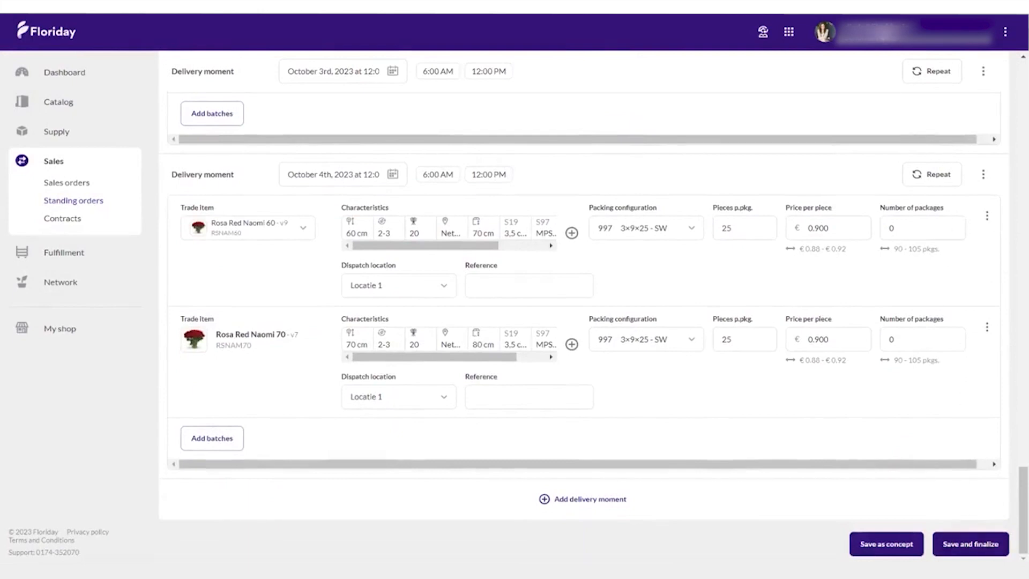
Step: Open the account's list of organizations
{"action": "left_click", "coordinate": [883, 31]}
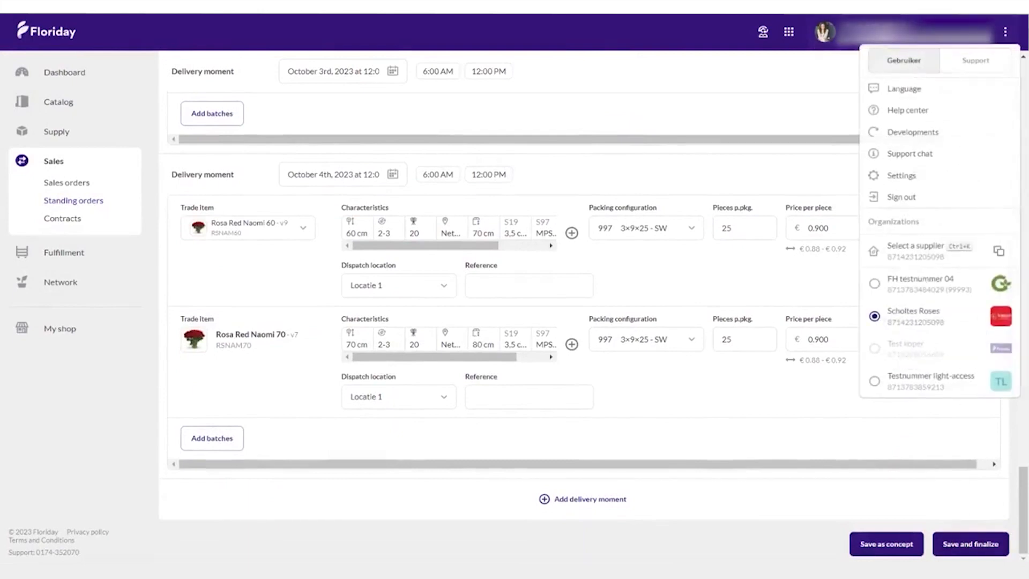